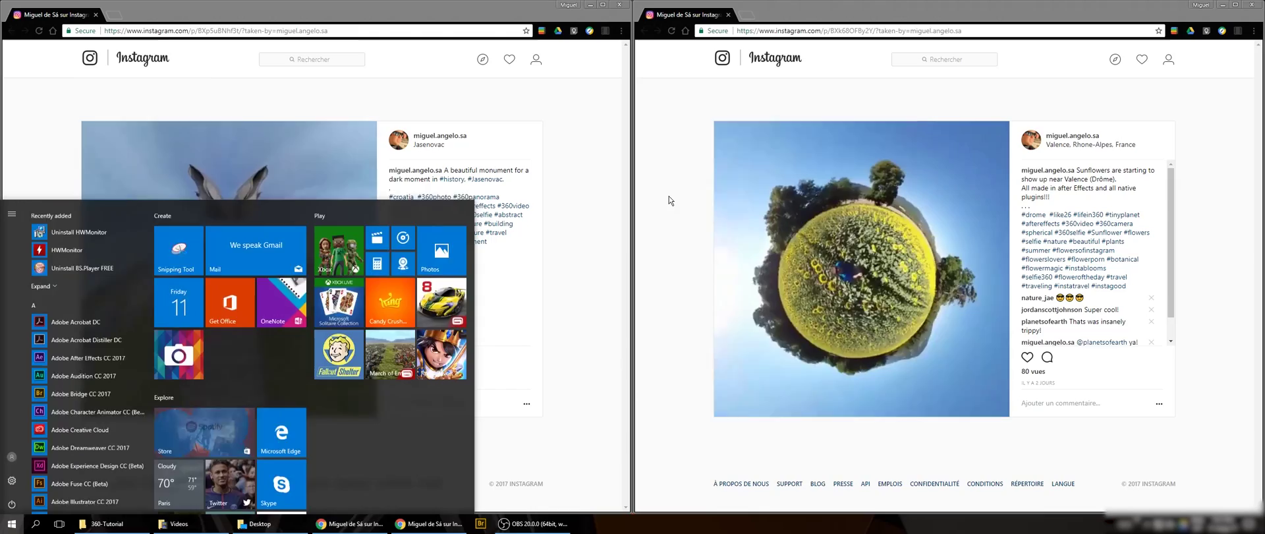
# Step: Launch After Effects by searching 'ae' from the Start menu
pyautogui.write('ae')
pyautogui.press('Return')
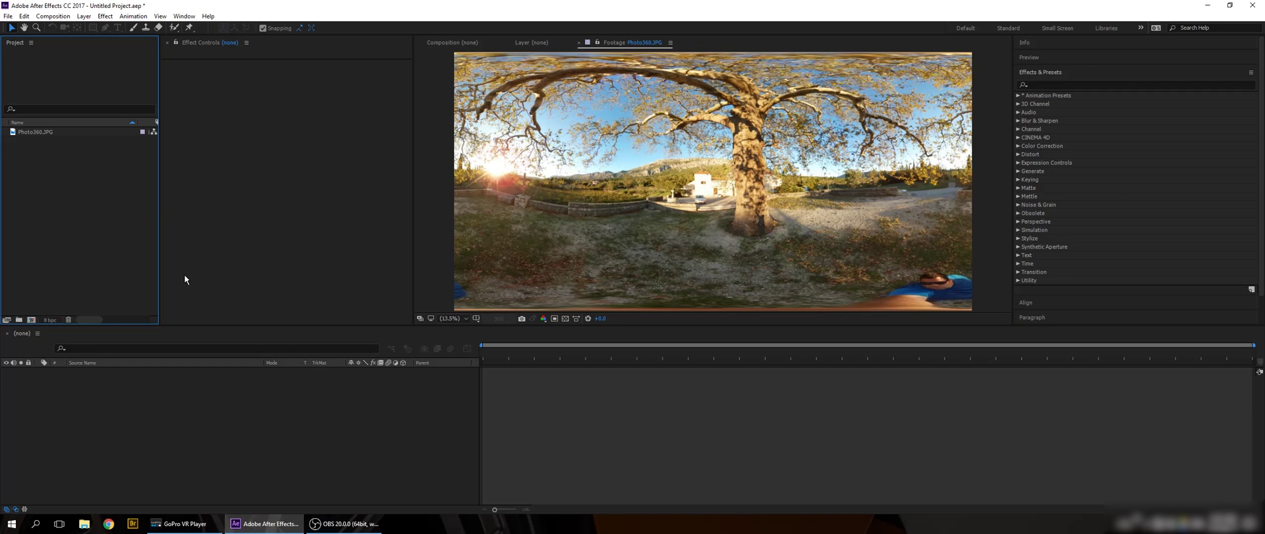
# Step: Inspect Photo360.JPG, a 7776 x 3888 equirectangular still, in the Footage viewer
pyautogui.click(40, 132)
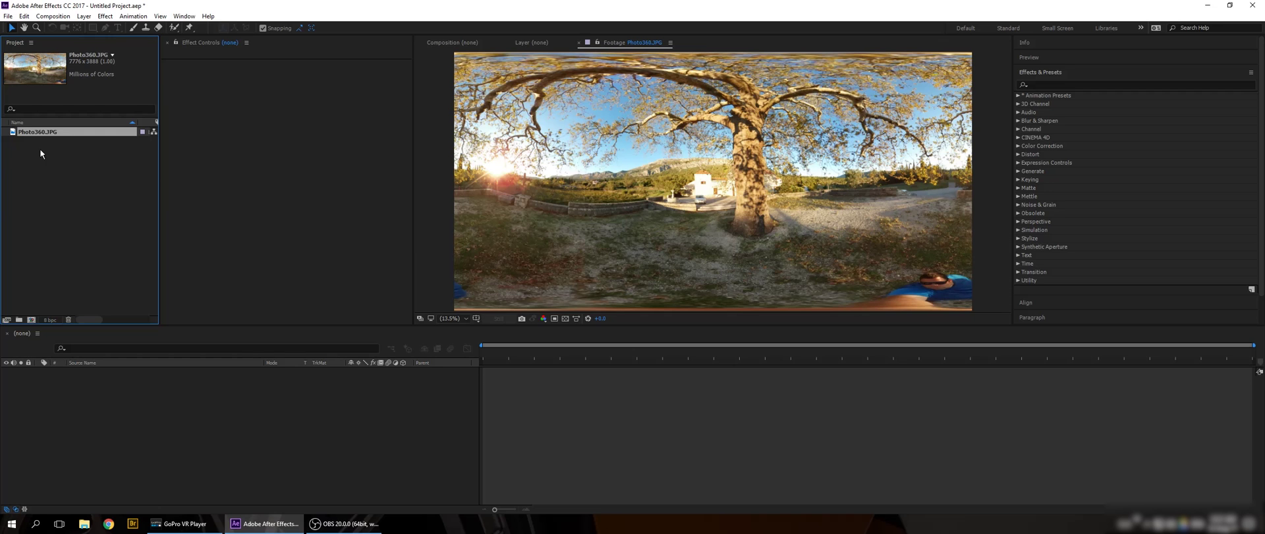
# Step: Create a 1080 x 1080 composition named tinyPlanet at 29.97 fps, 10 seconds long
pyautogui.rightClick(45, 178)
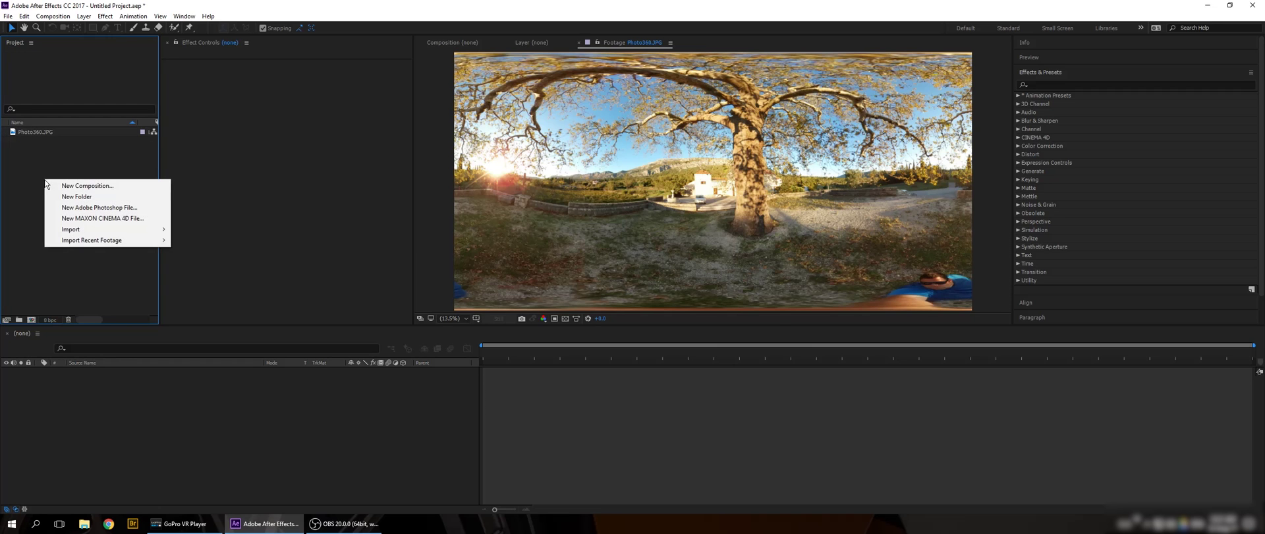
pyautogui.click(64, 187)
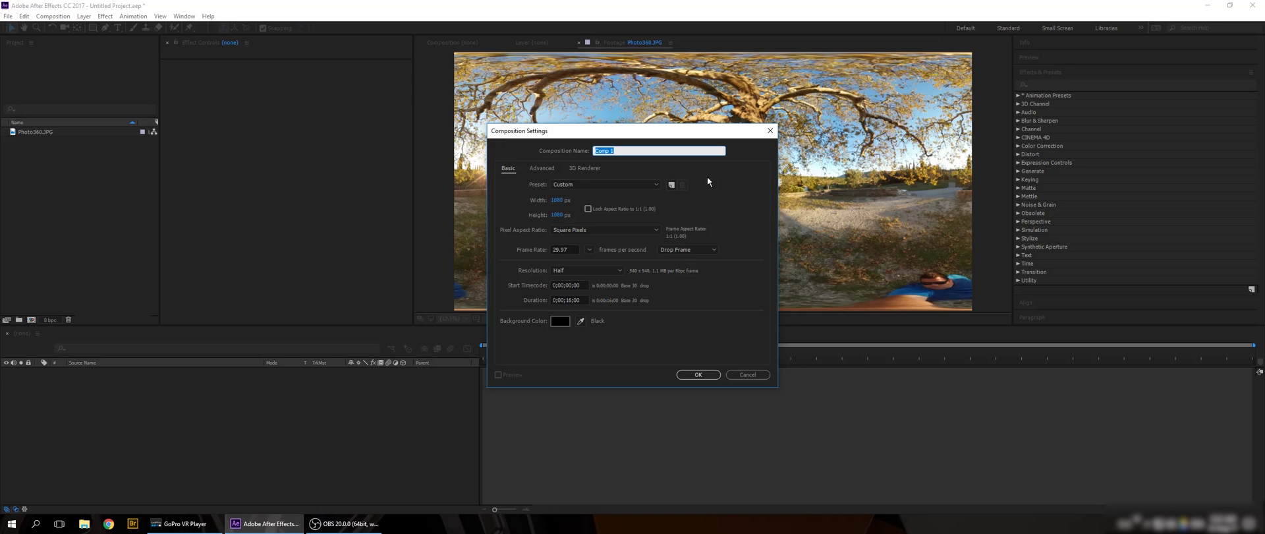
pyautogui.write('tinyPlanet')
pyautogui.click(697, 375)
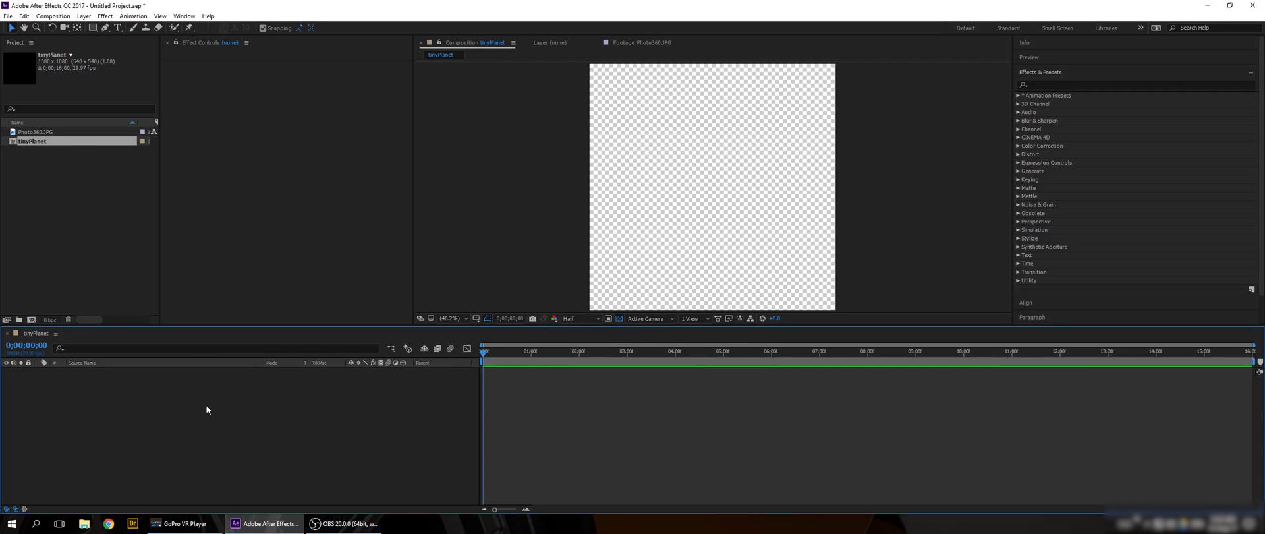
# Step: Add Photo360.JPG to tinyPlanet and scale it so its height fills the square frame
pyautogui.moveTo(12, 135); pyautogui.dragTo(277, 425)
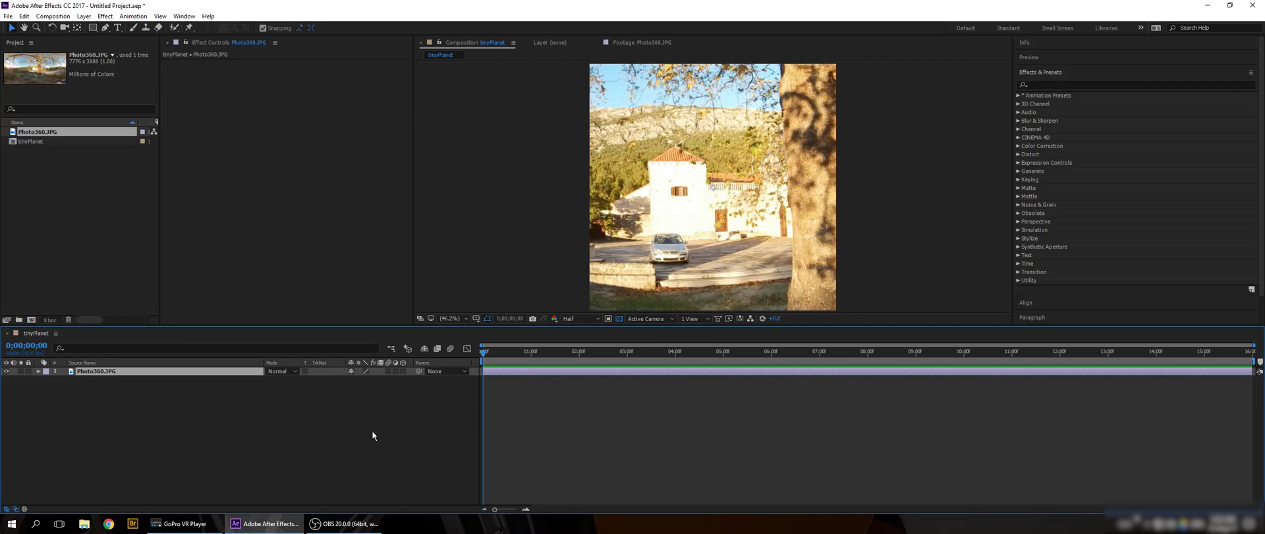
pyautogui.scroll(-4, 706, 220)
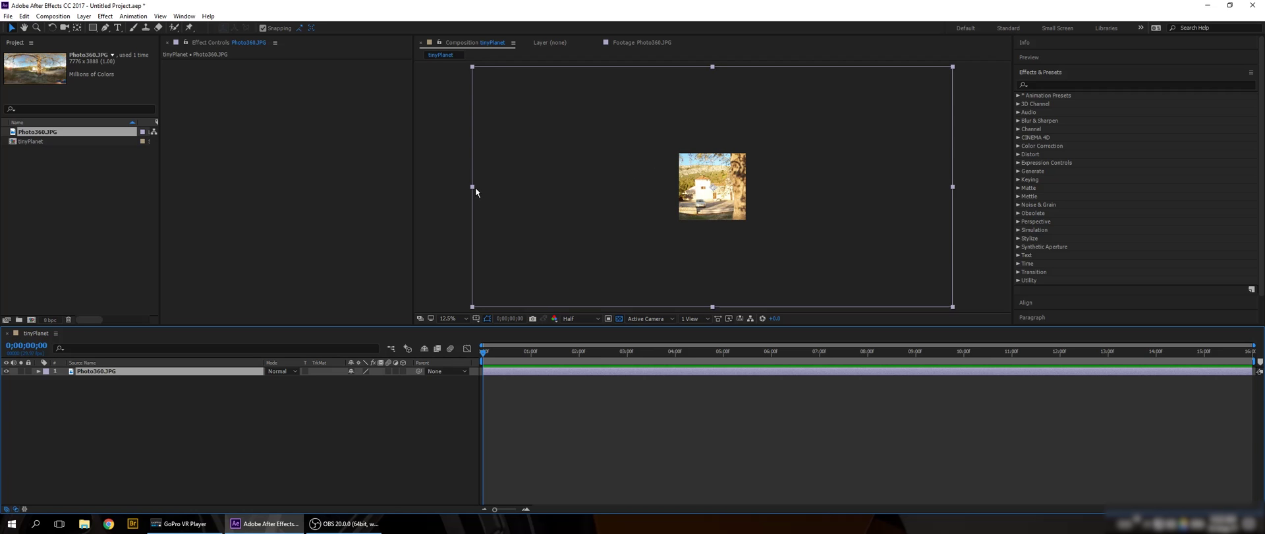
pyautogui.moveTo(472, 190); pyautogui.dragTo(646, 195)
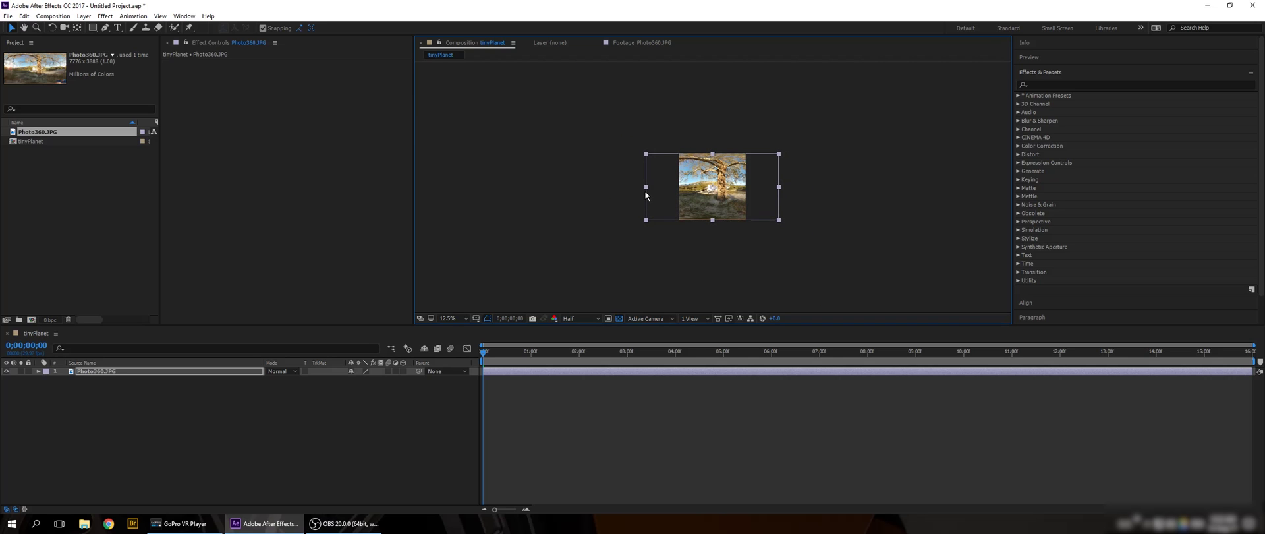
pyautogui.press('.')
pyautogui.press('.')
pyautogui.press('.')
pyautogui.press('.')
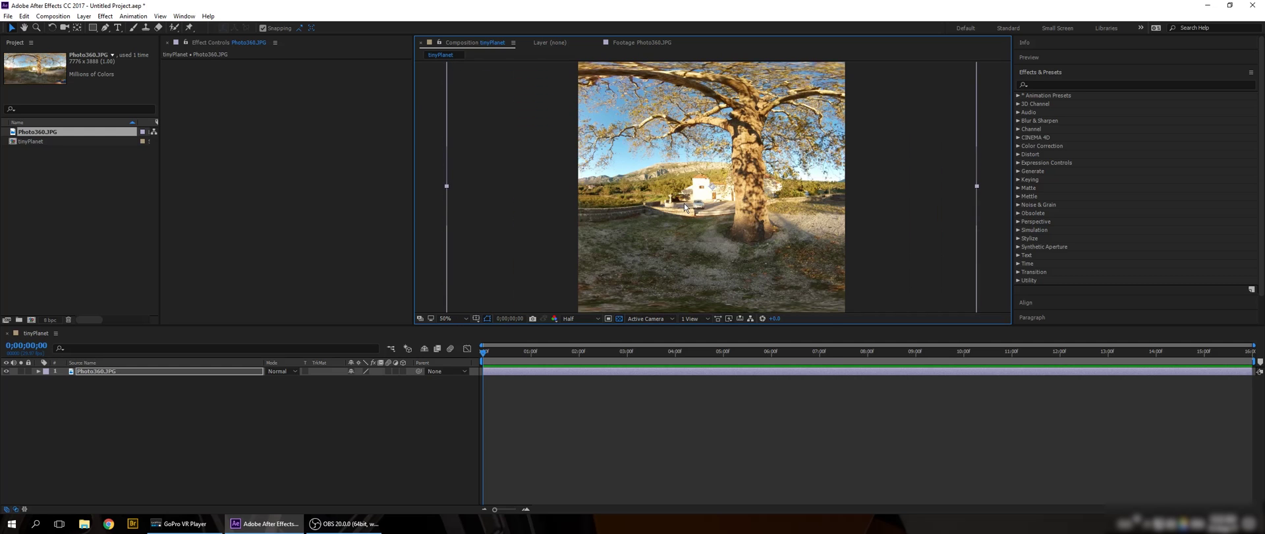
pyautogui.press(',')
pyautogui.press(',')
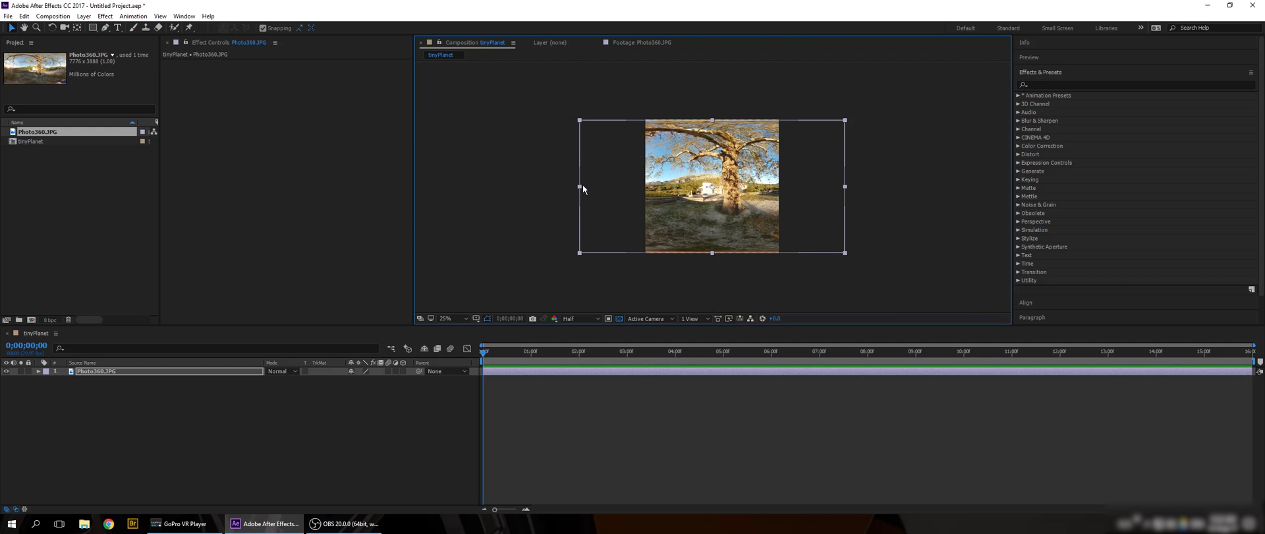
pyautogui.moveTo(581, 189); pyautogui.dragTo(577, 189)
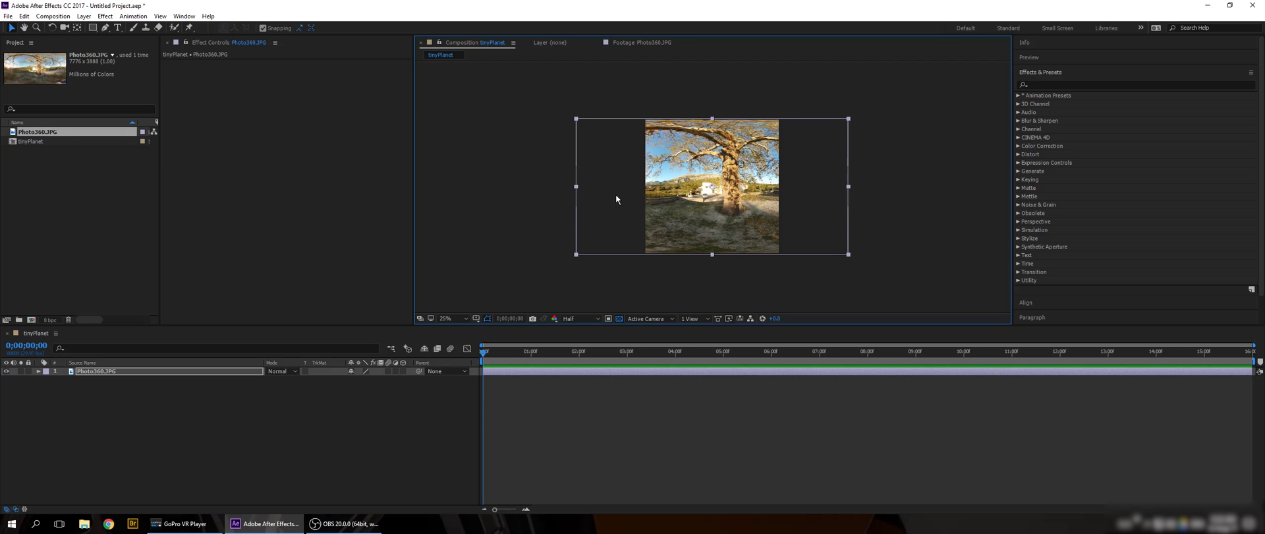
# Step: Fit the viewer up to 100% and apply CC Environment with Spherical mapping to Photo360.JPG
pyautogui.click(448, 318)
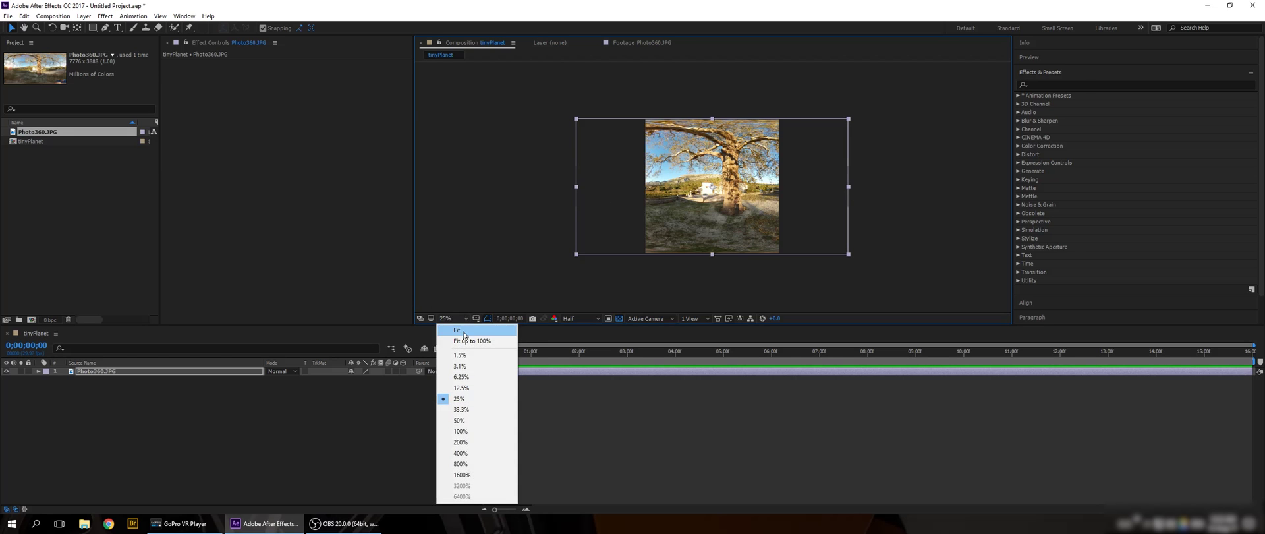
pyautogui.click(452, 335)
pyautogui.click(1085, 84)
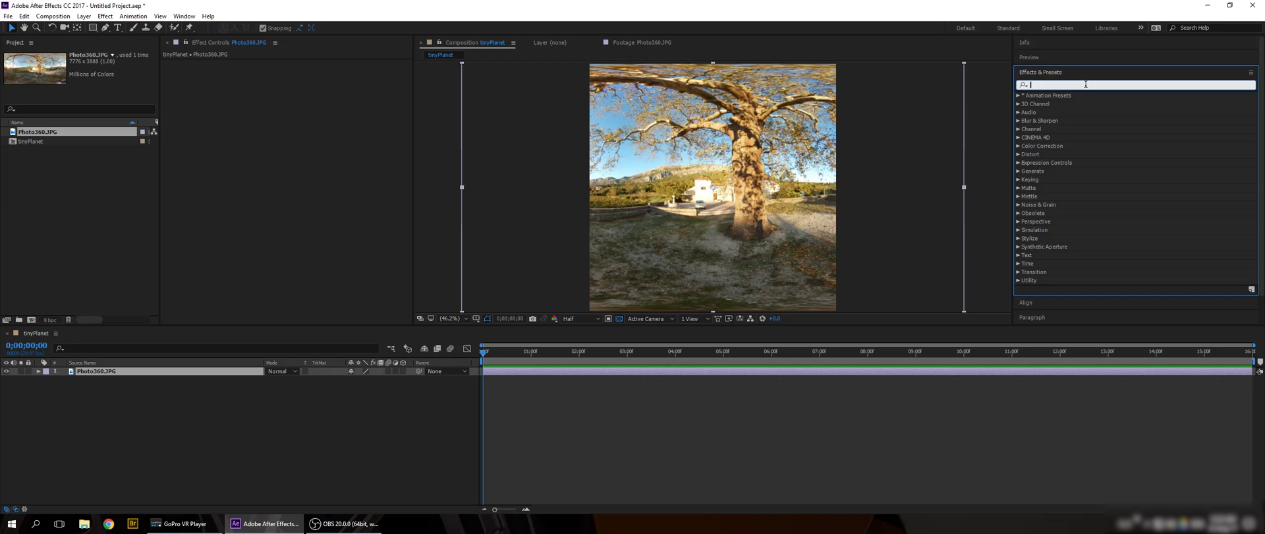
pyautogui.write('cc en')
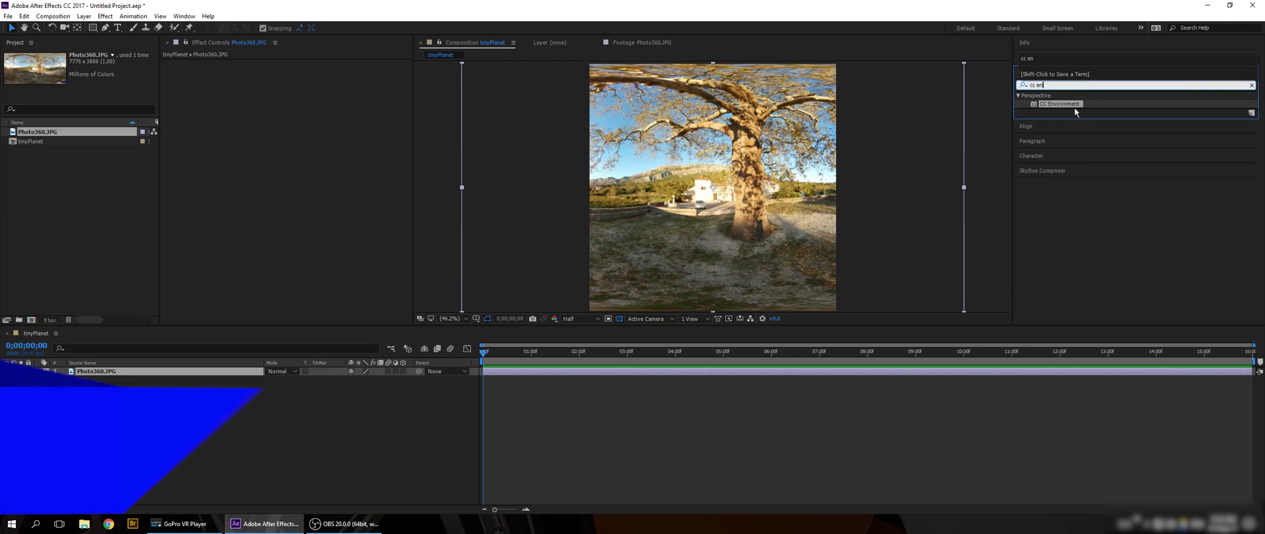
pyautogui.moveTo(1070, 104); pyautogui.dragTo(283, 180)
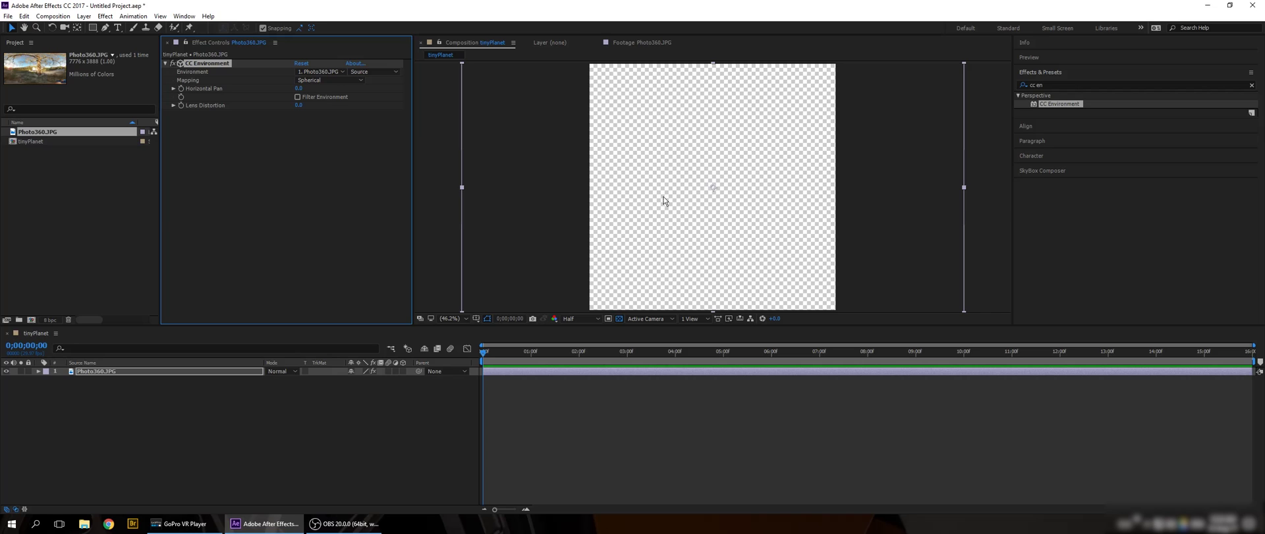
pyautogui.click(1252, 86)
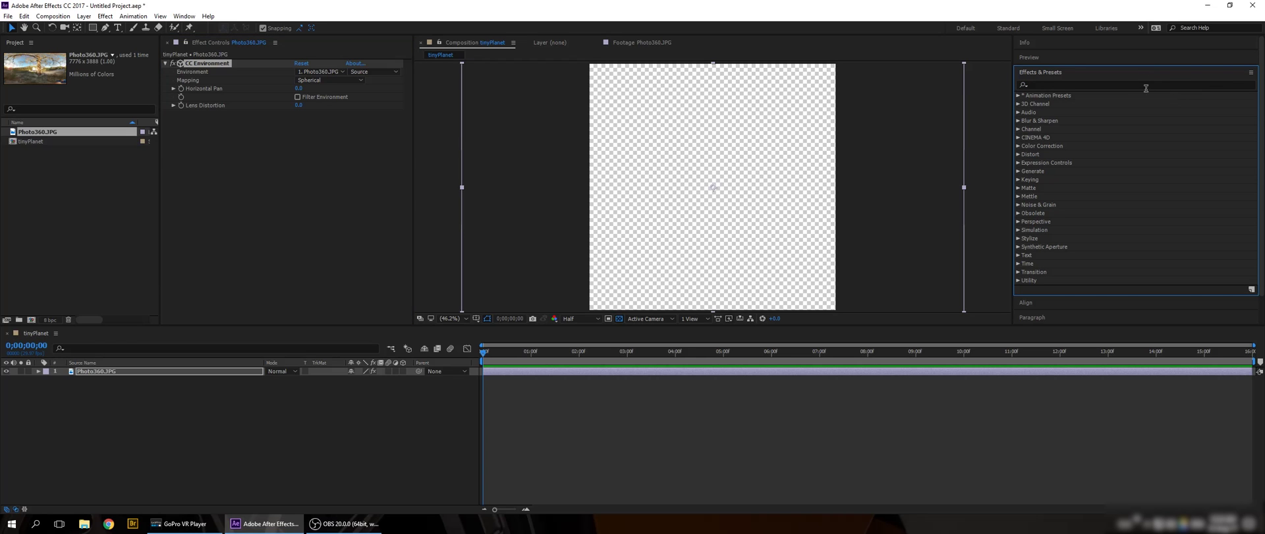
# Step: Apply Optics Compensation to Photo360.JPG with Reverse Lens Distortion turned on
pyautogui.click(1147, 86)
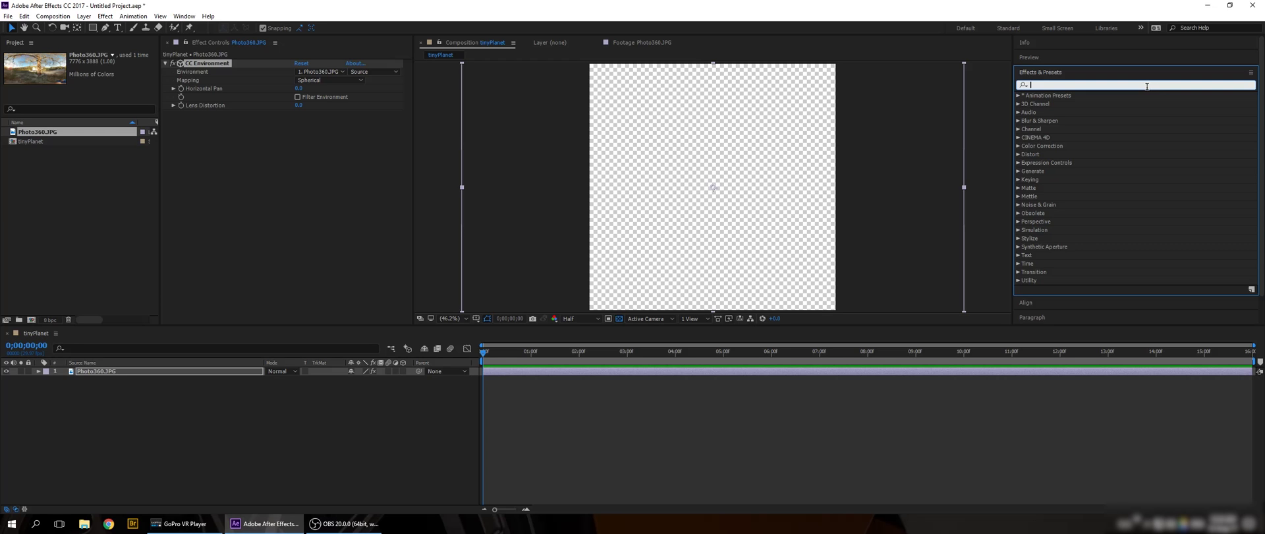
pyautogui.write('opt')
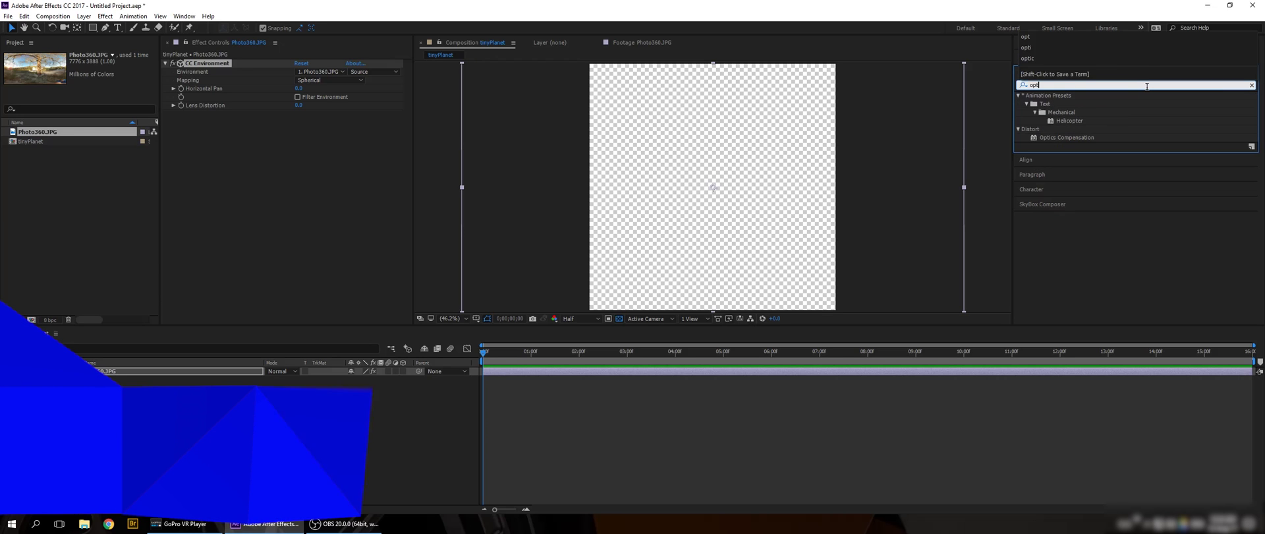
pyautogui.click(1062, 137)
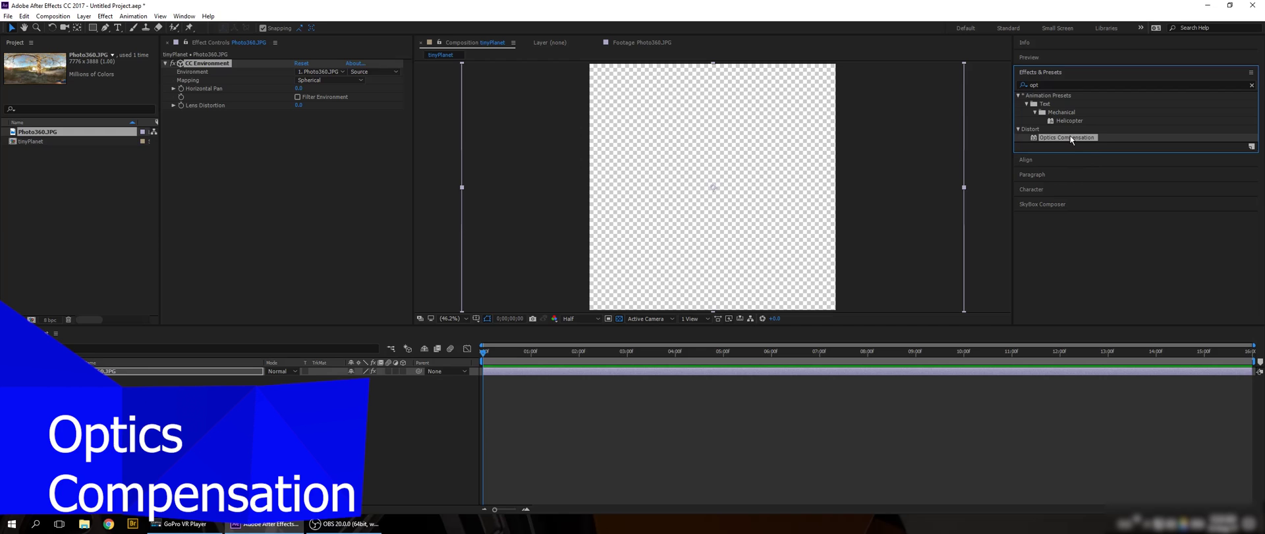
pyautogui.moveTo(1071, 140); pyautogui.dragTo(251, 206)
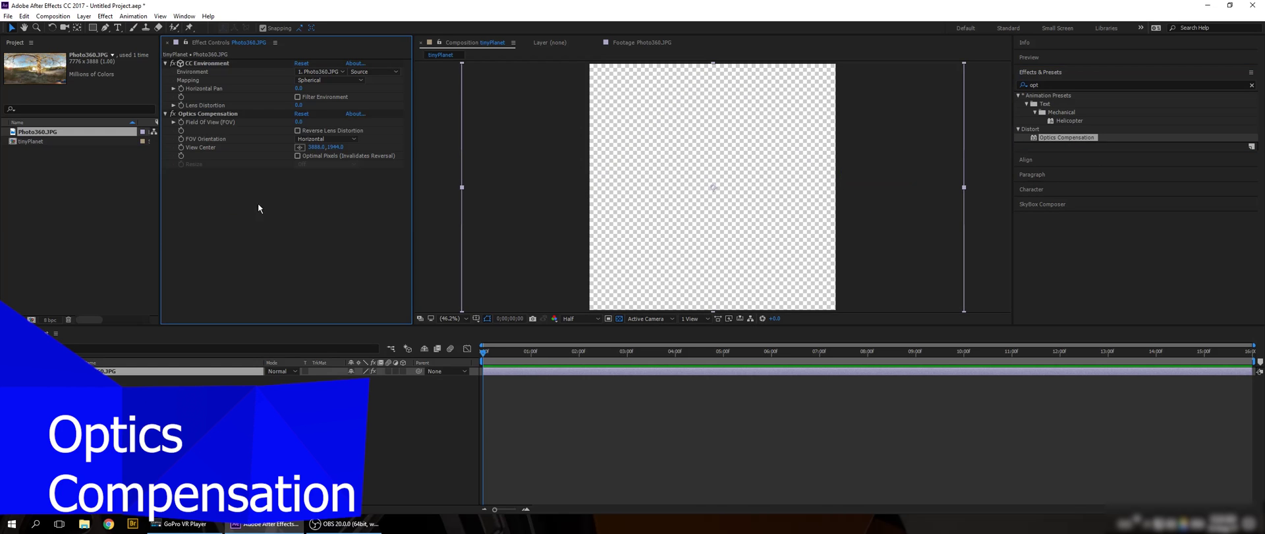
pyautogui.click(204, 63)
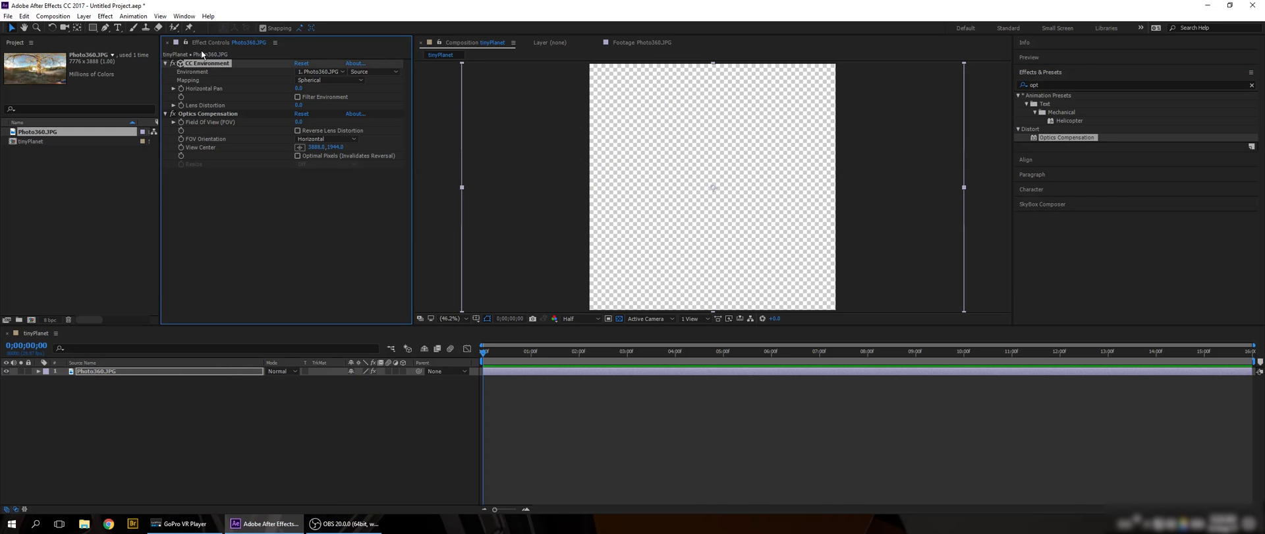
pyautogui.click(205, 113)
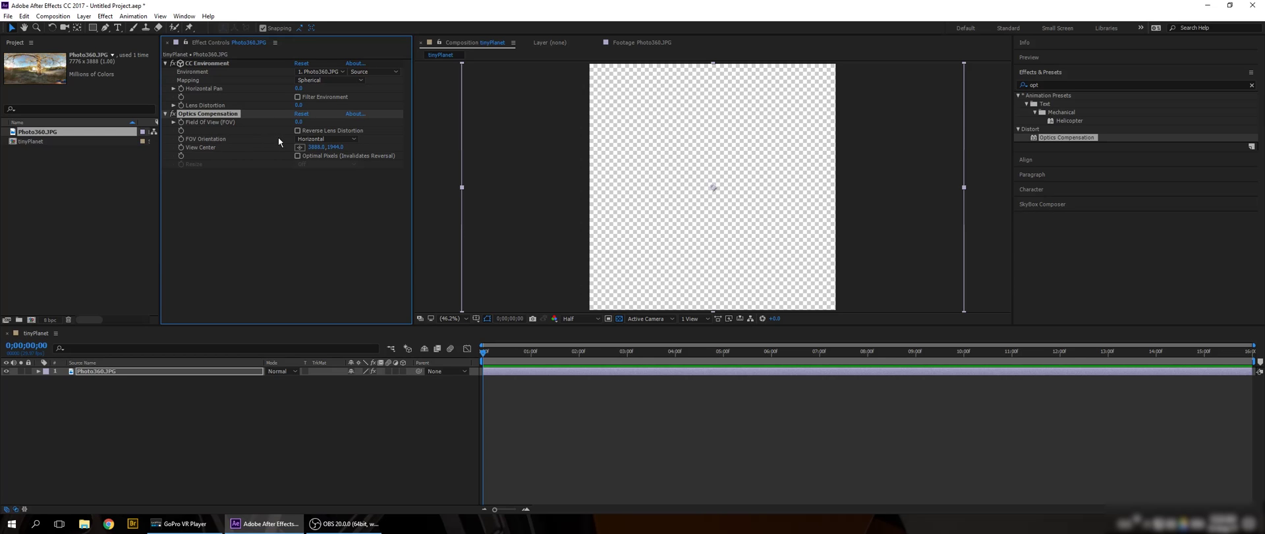
pyautogui.click(298, 131)
# Step: Check CC Environment's Mapping and Environment settings, leaving them unchanged
pyautogui.click(215, 62)
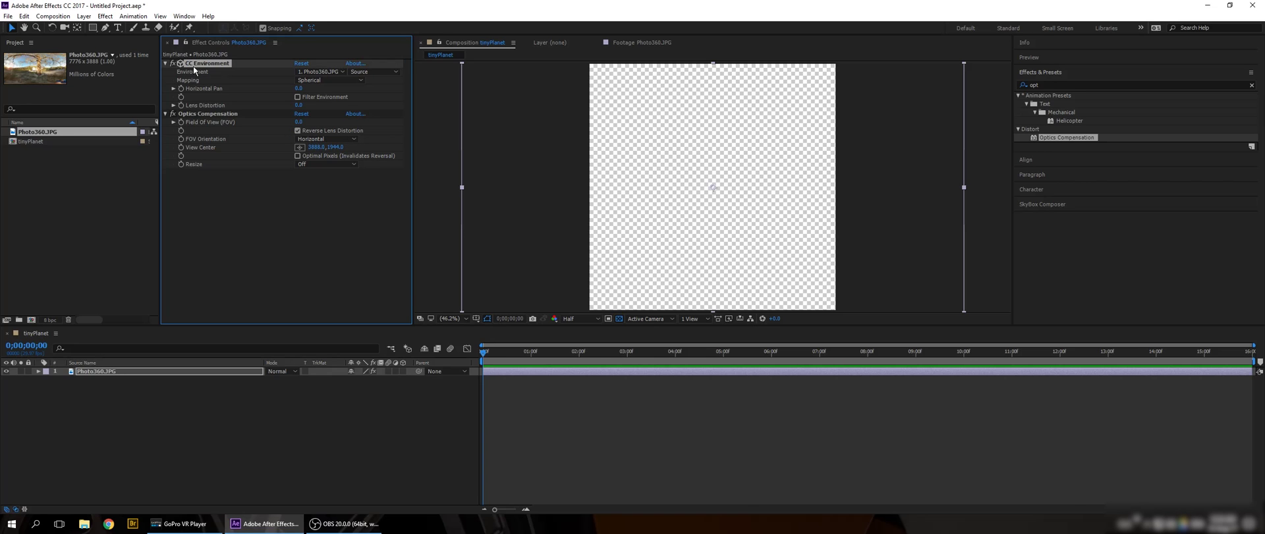
pyautogui.click(319, 81)
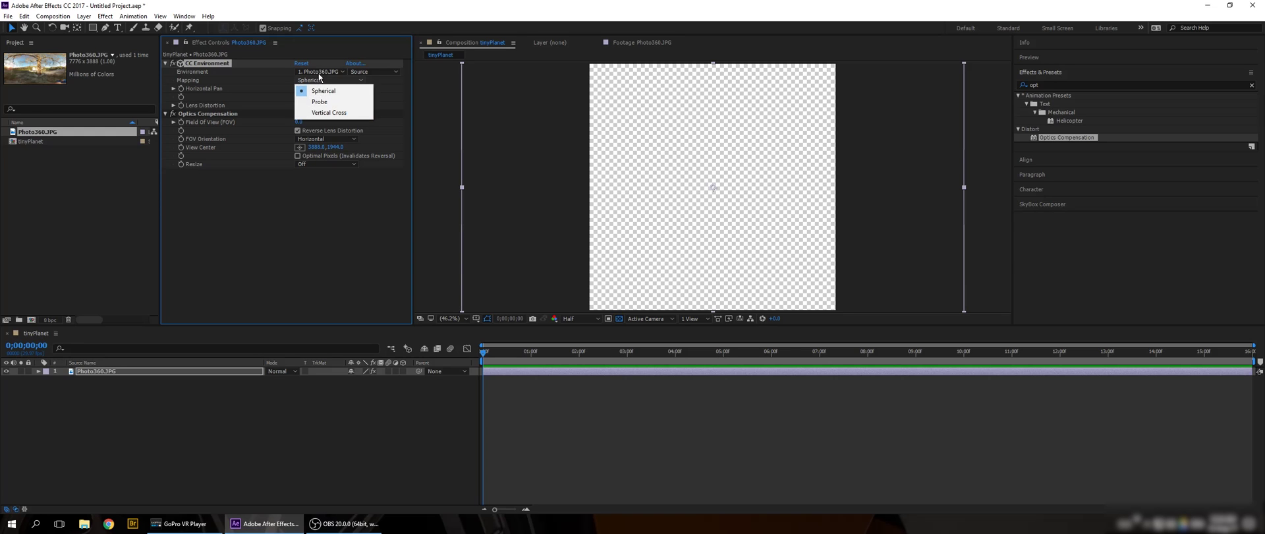
pyautogui.click(319, 73)
pyautogui.click(269, 78)
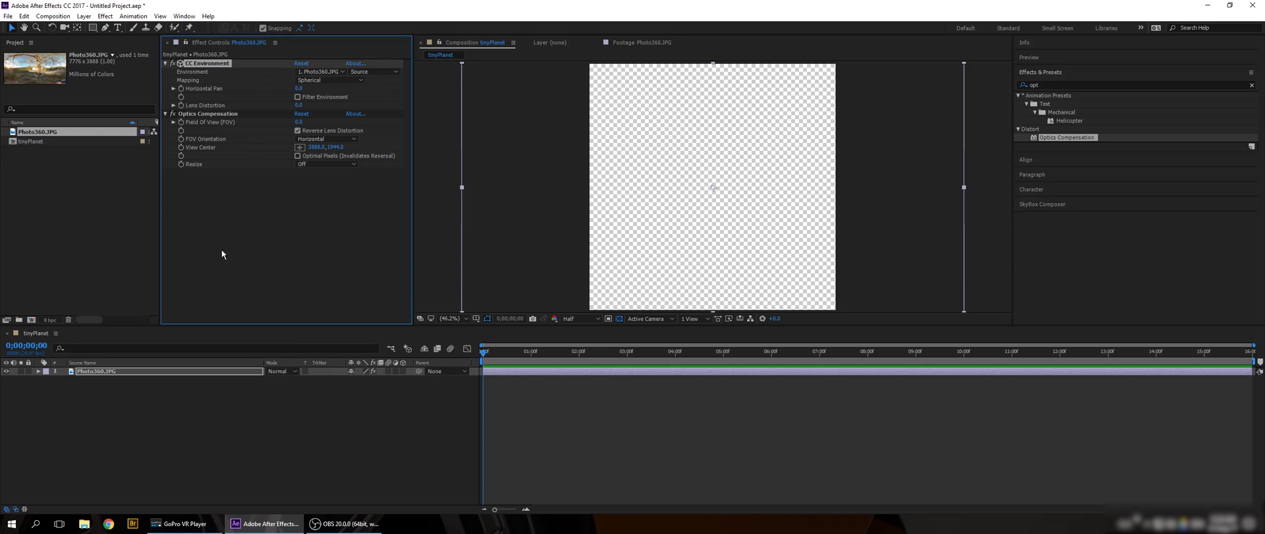
# Step: Add a Camera 1 layer with the 24mm preset to the tinyPlanet composition
pyautogui.click(87, 400)
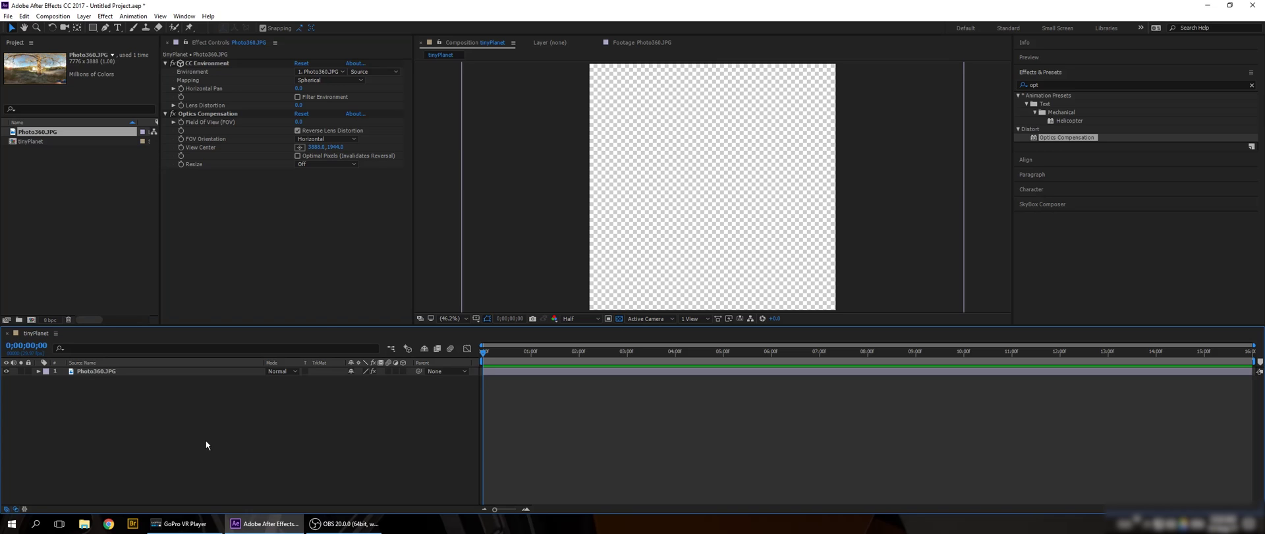
pyautogui.rightClick(205, 443)
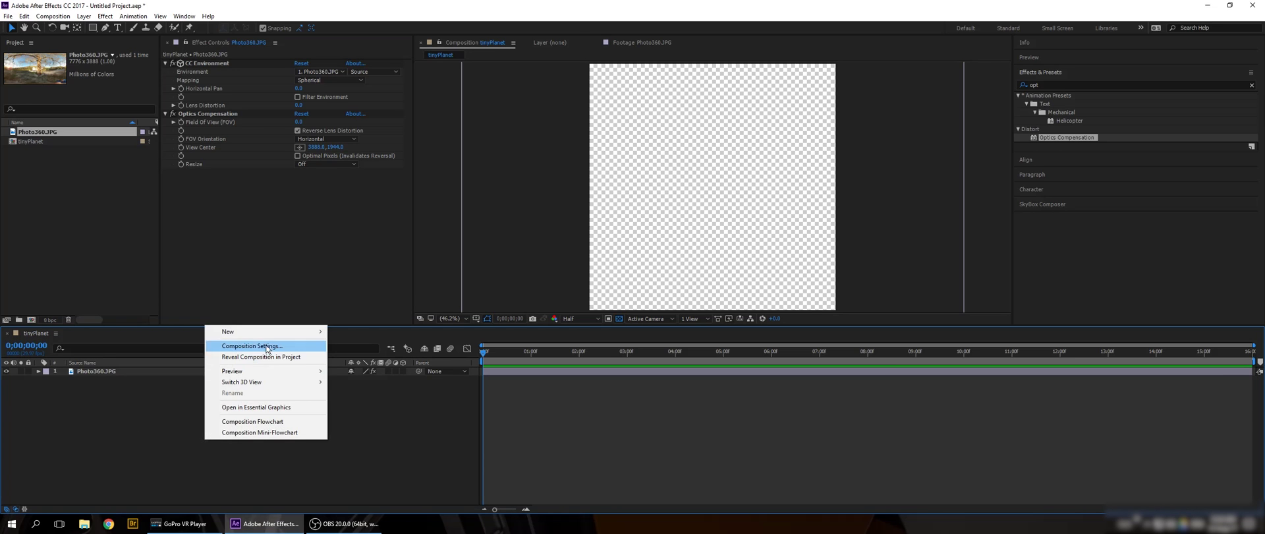
pyautogui.moveTo(277, 331)
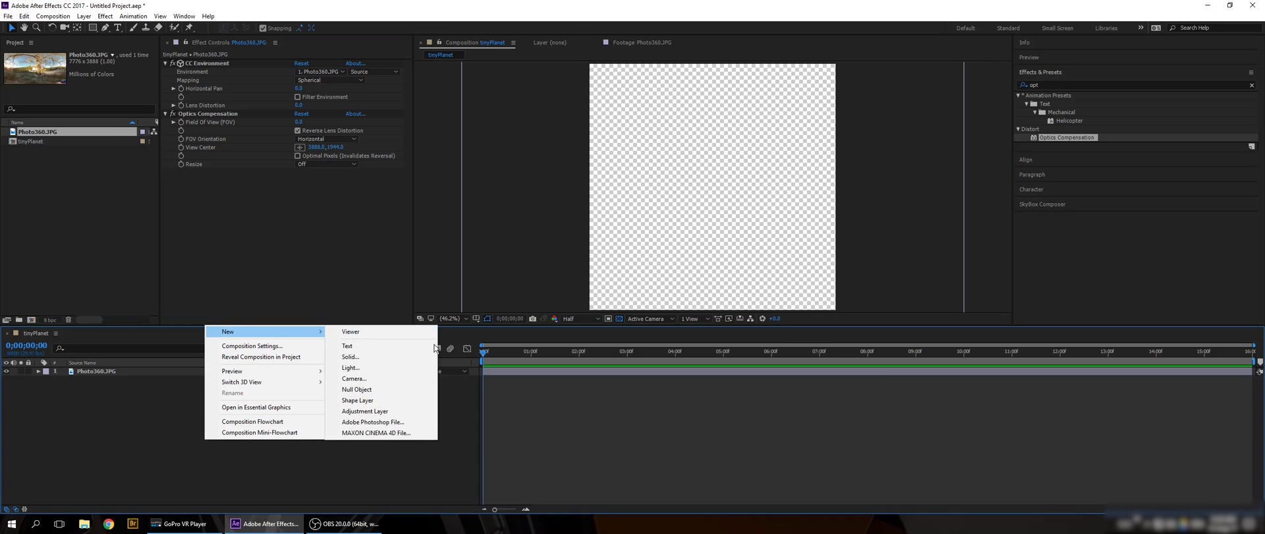
pyautogui.click(397, 378)
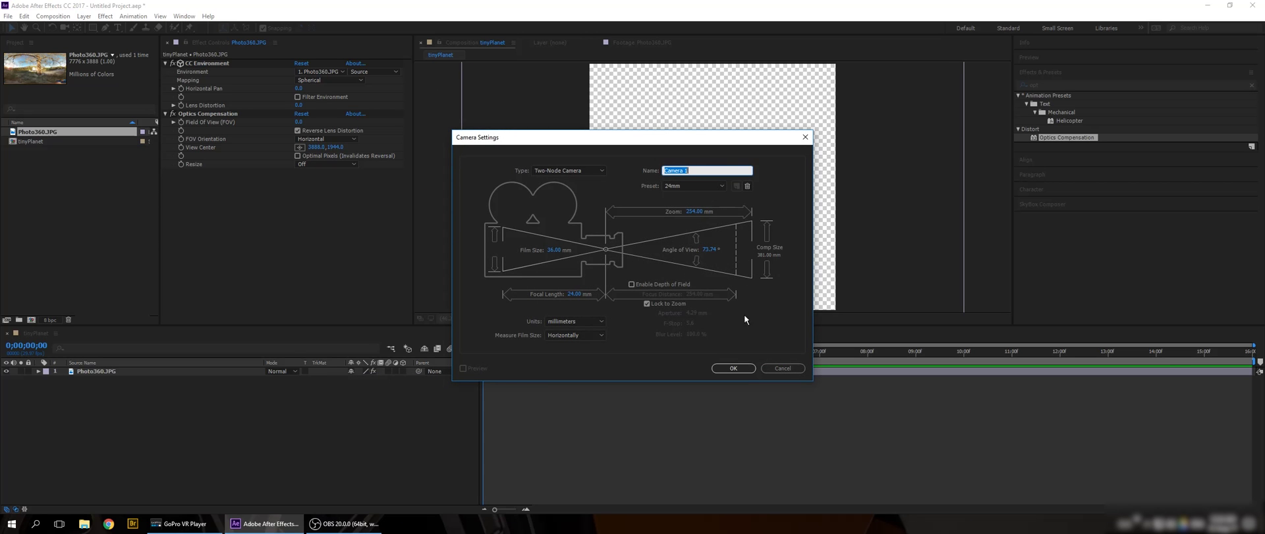
pyautogui.click(733, 364)
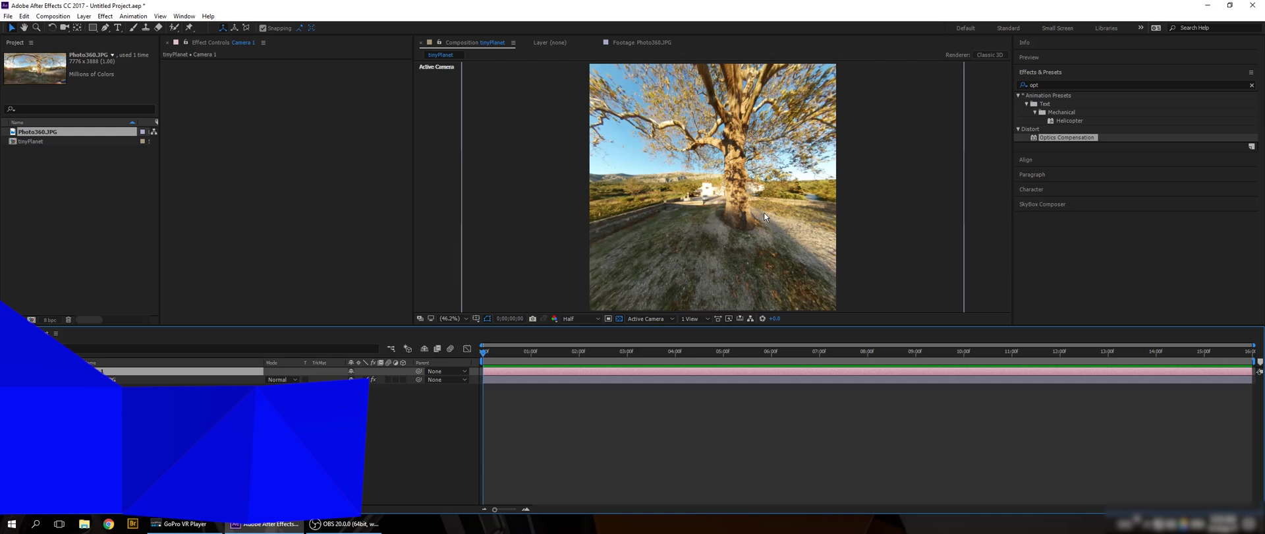
# Step: Orbit Camera 1 up into the tree canopy and set a starting Position keyframe
pyautogui.press('c')
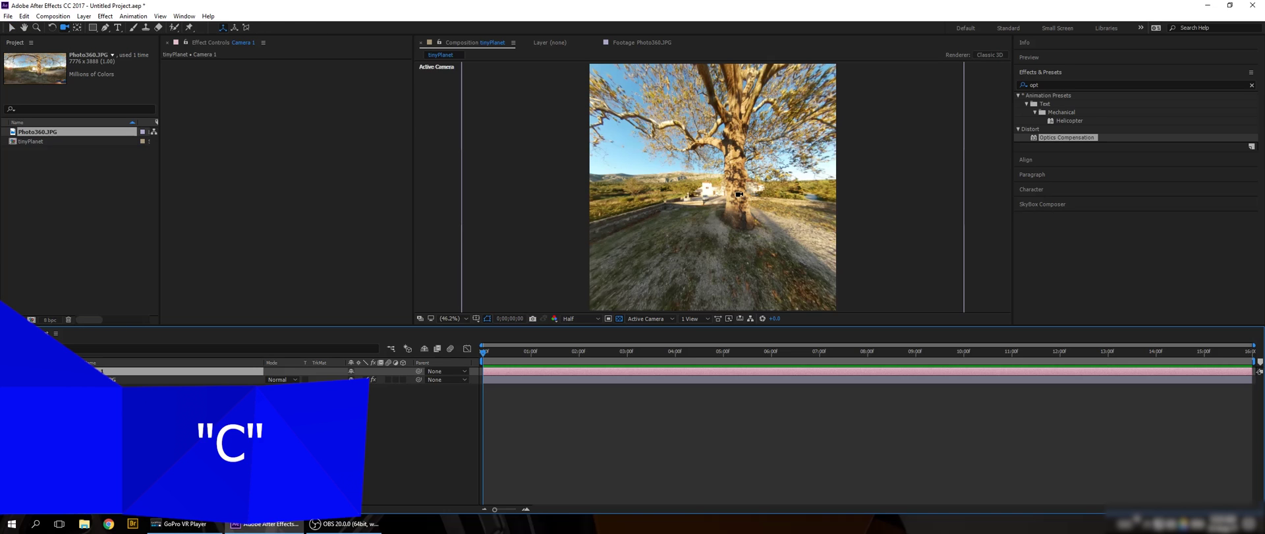
pyautogui.moveTo(739, 194); pyautogui.dragTo(722, 225)
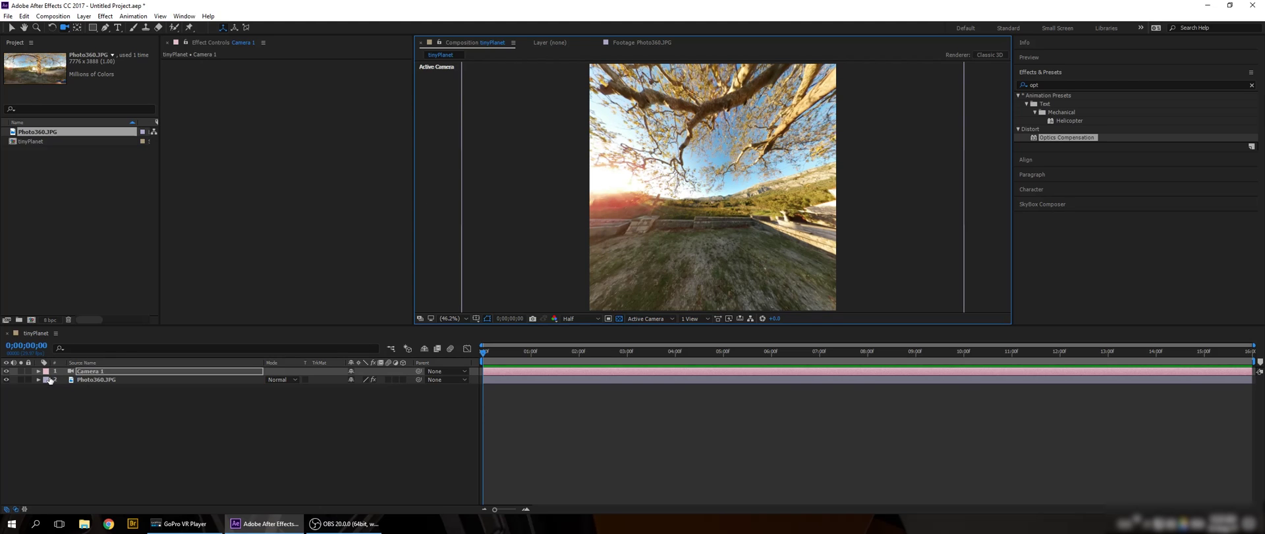
pyautogui.click(98, 385)
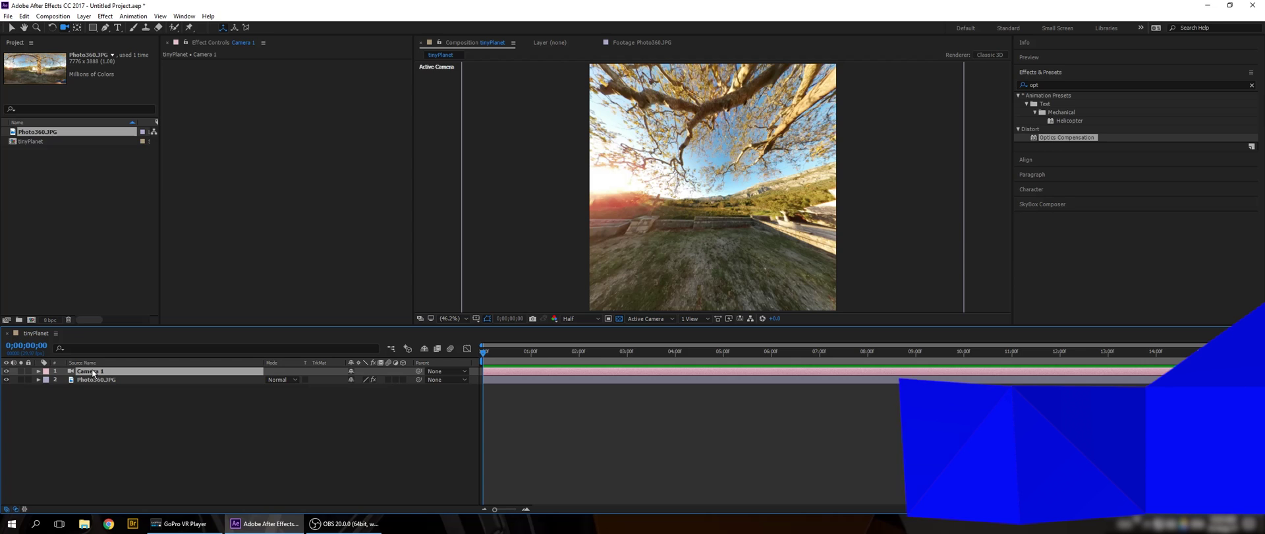
pyautogui.press('p')
pyautogui.click(63, 379)
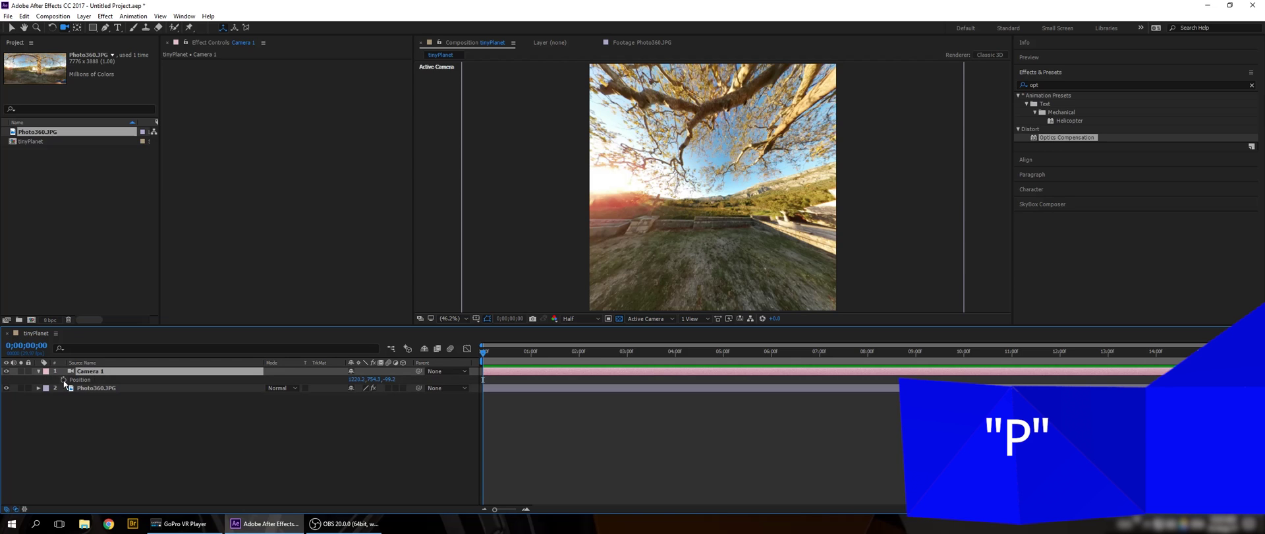
# Step: Set starting keyframes on Photo360.JPG's Horizontal Pan, Lens Distortion and FOV
pyautogui.click(103, 387)
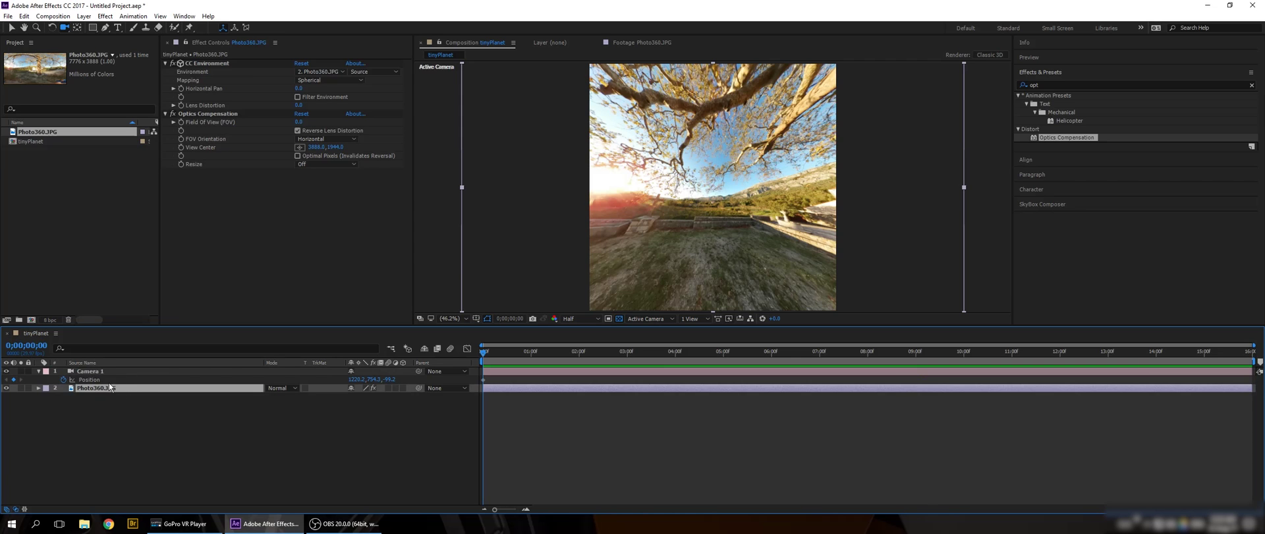
pyautogui.click(212, 62)
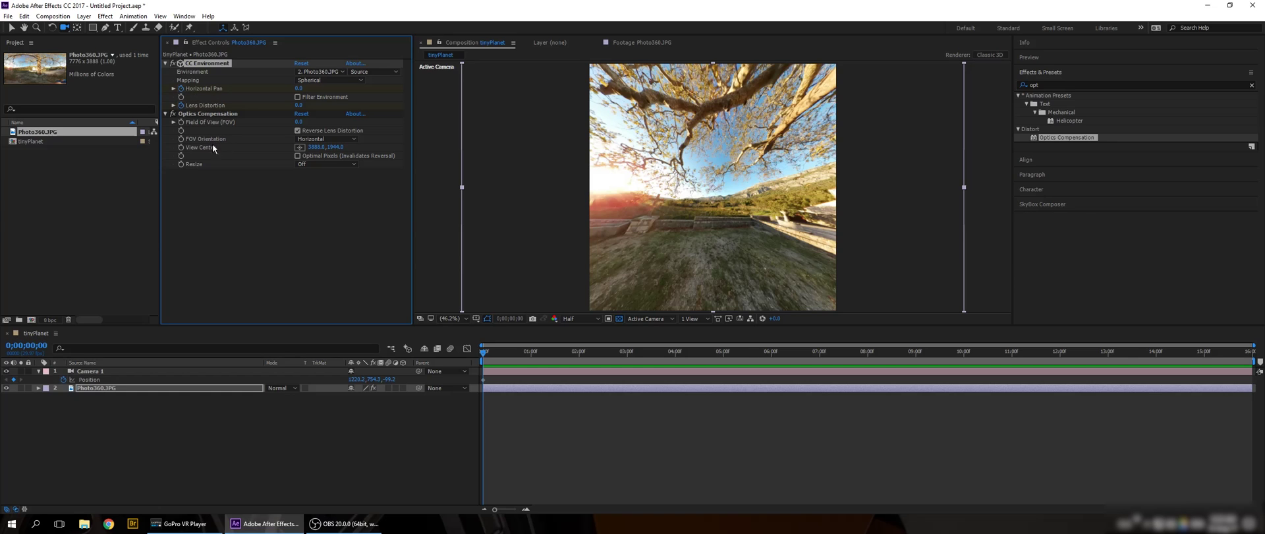
pyautogui.click(181, 125)
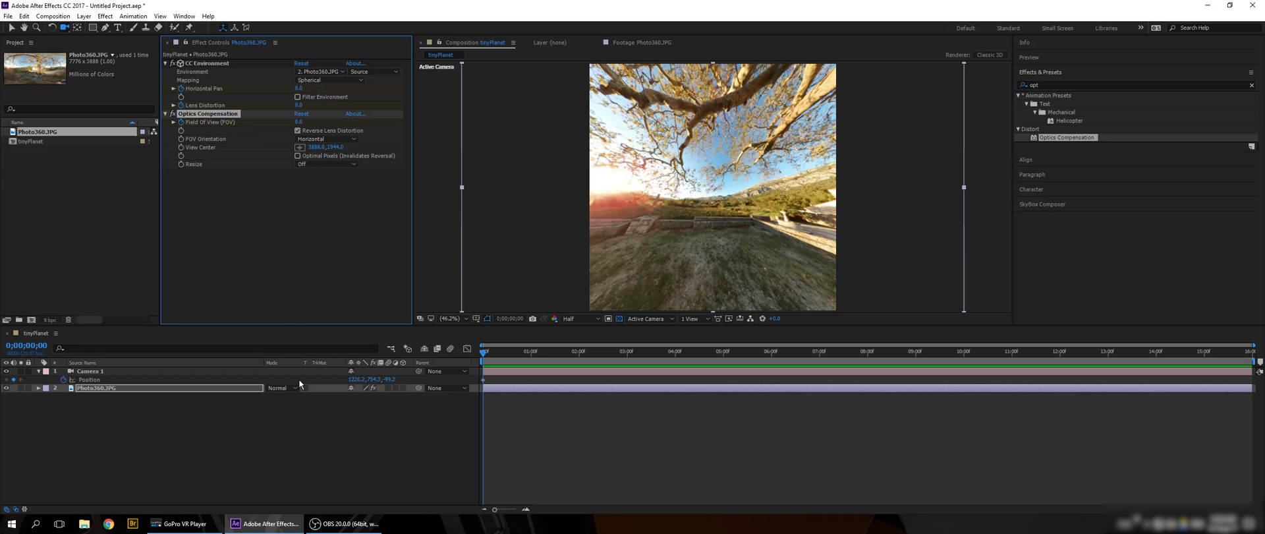
pyautogui.click(242, 435)
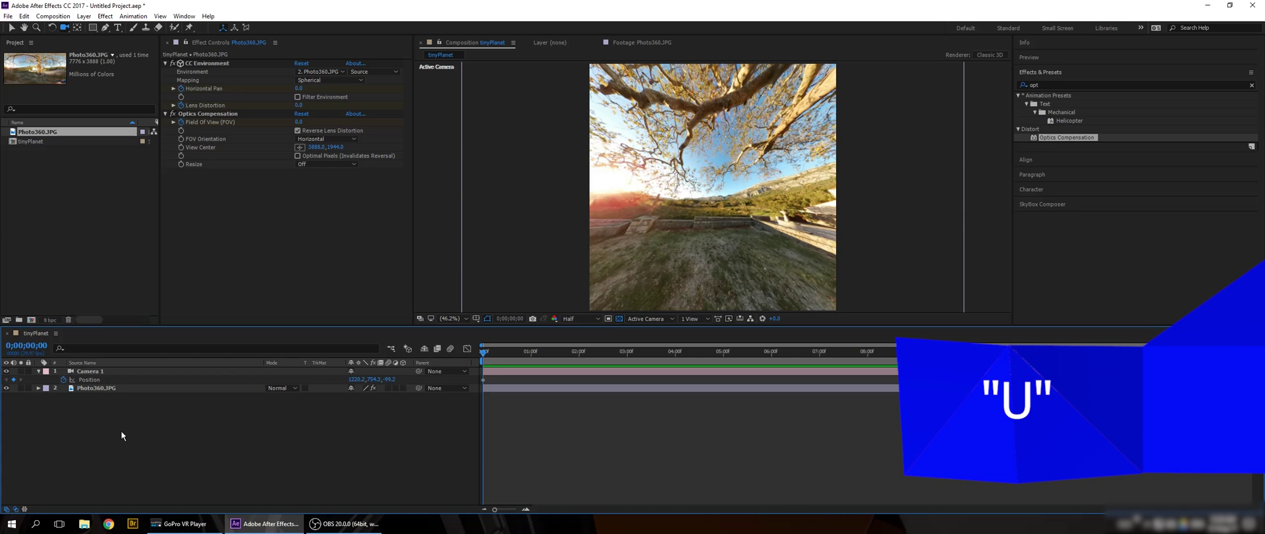
# Step: Reveal Photo360.JPG's keyframed Horizontal Pan, Lens Distortion and FOV, each at 0.0
pyautogui.press('u')
pyautogui.press('u')
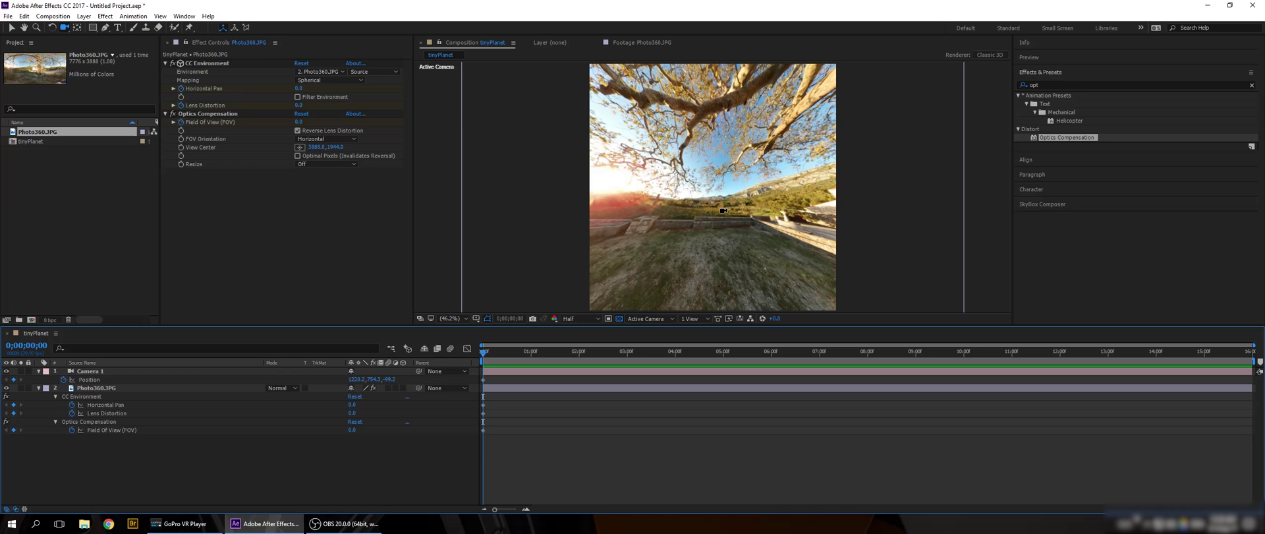
# Step: Orbit the camera down toward the ground and raise Lens Distortion to 122.0 for a tiny planet
pyautogui.moveTo(722, 210); pyautogui.dragTo(629, 294)
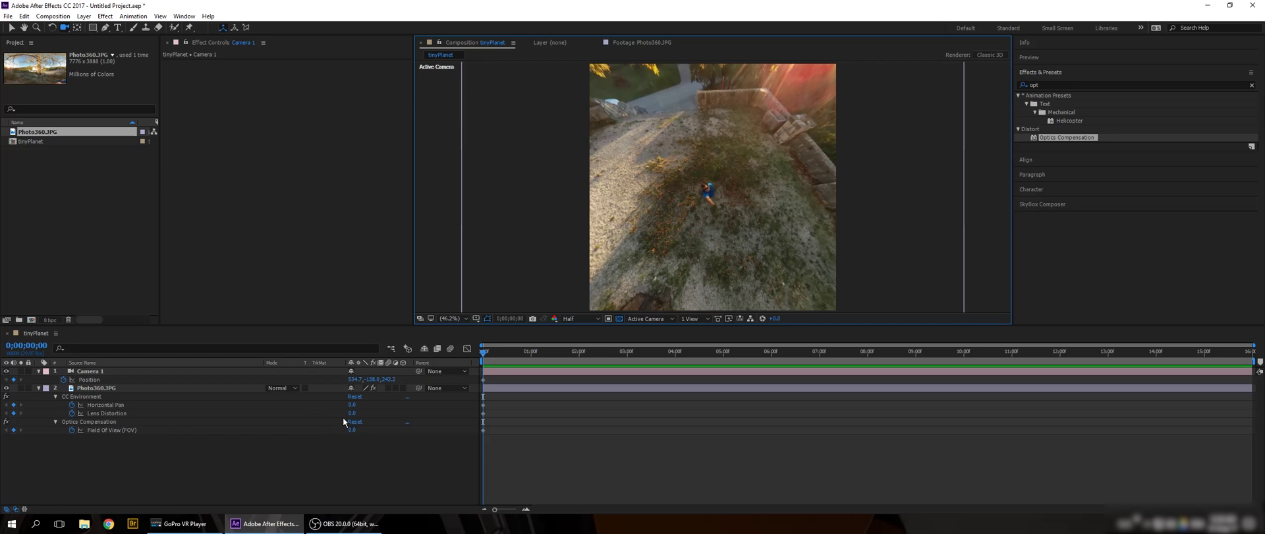
pyautogui.moveTo(351, 415); pyautogui.dragTo(433, 423)
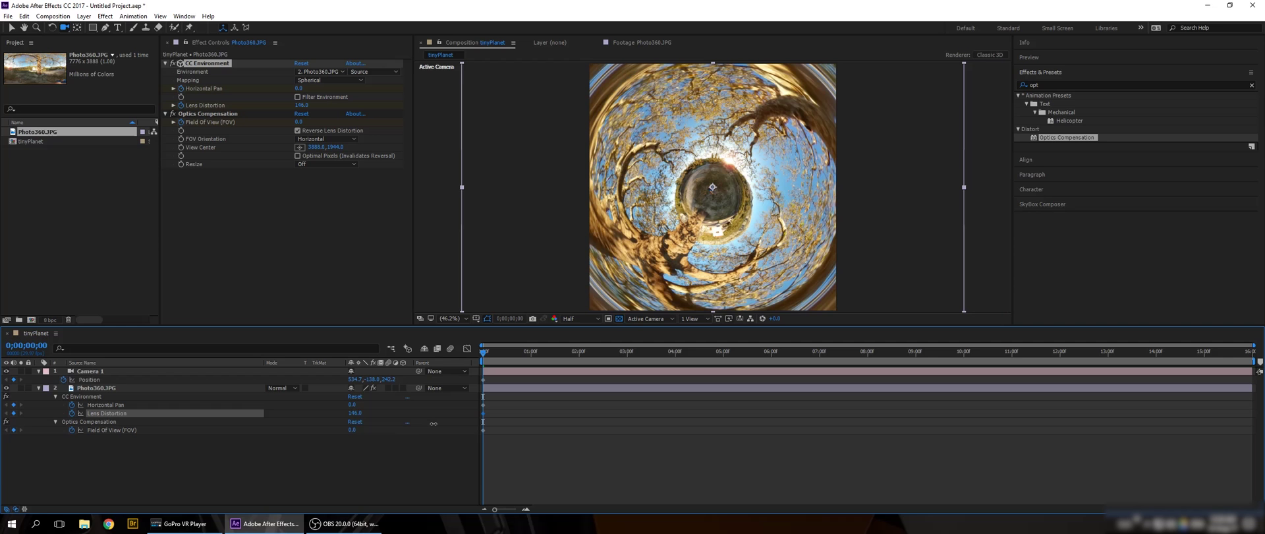
pyautogui.moveTo(524, 423); pyautogui.dragTo(425, 429)
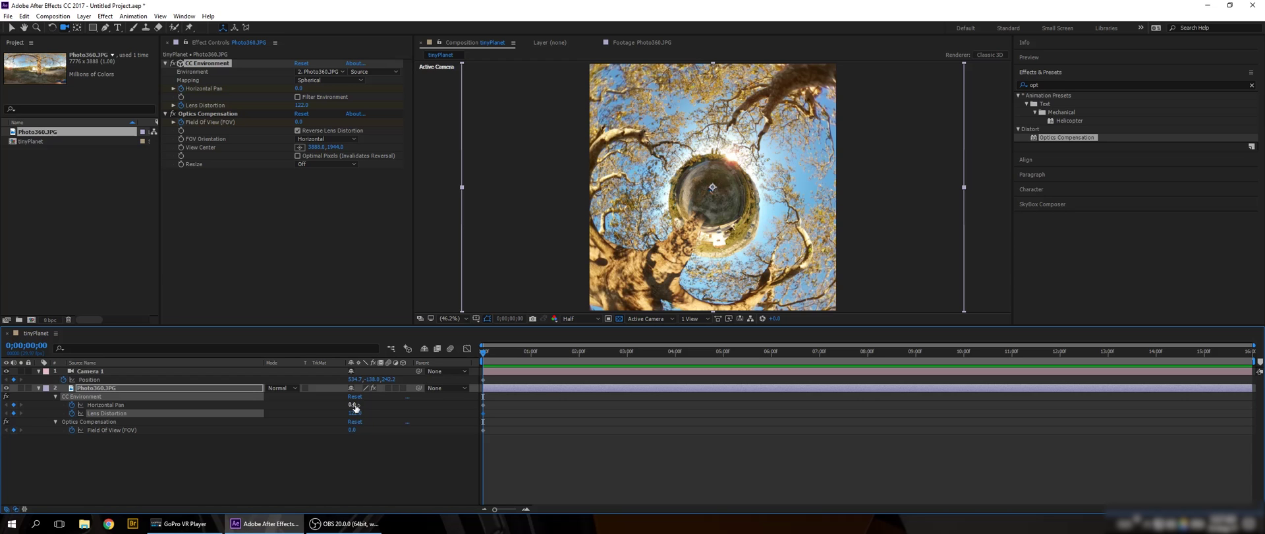
# Step: Rotate the planet with Horizontal Pan and widen Field Of View to 97.1, then deselect the layer
pyautogui.moveTo(354, 405); pyautogui.dragTo(341, 414)
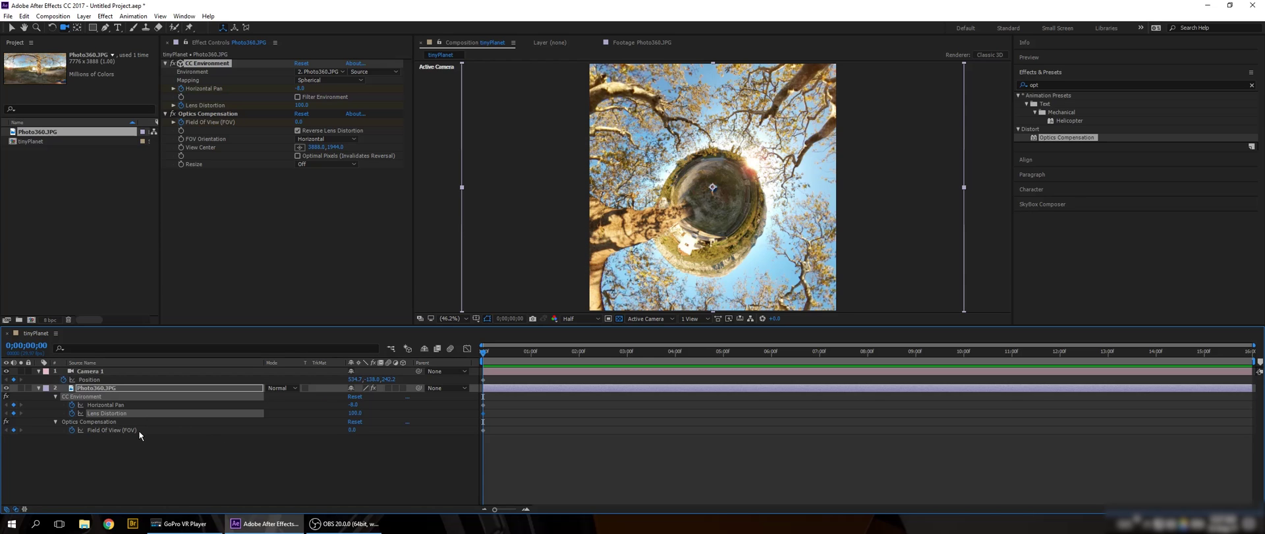
pyautogui.moveTo(352, 429); pyautogui.dragTo(843, 443)
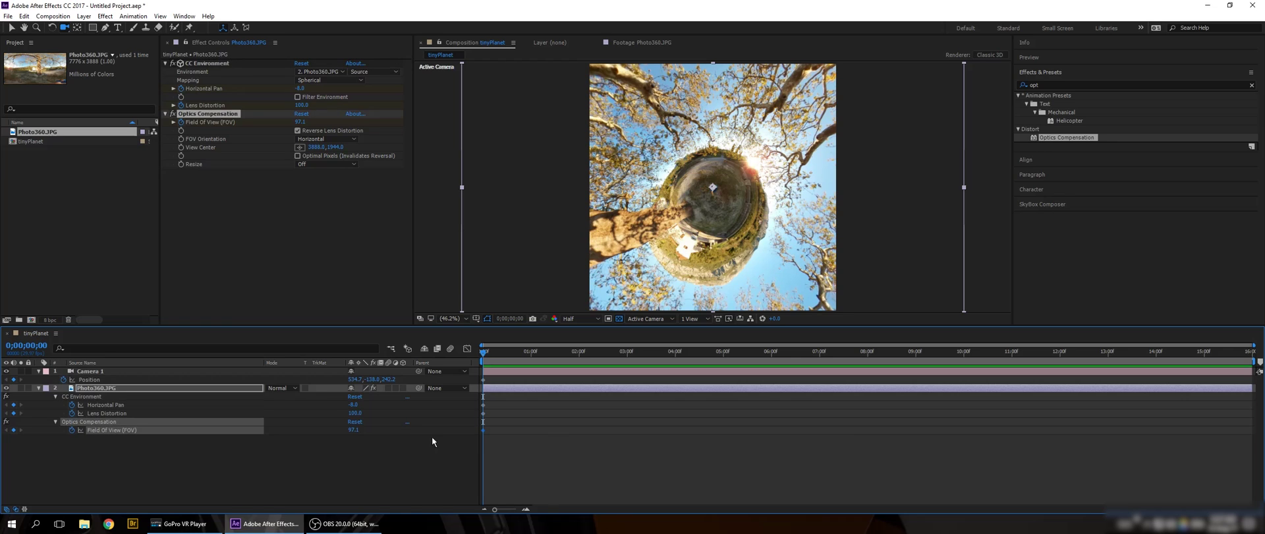
pyautogui.click(319, 443)
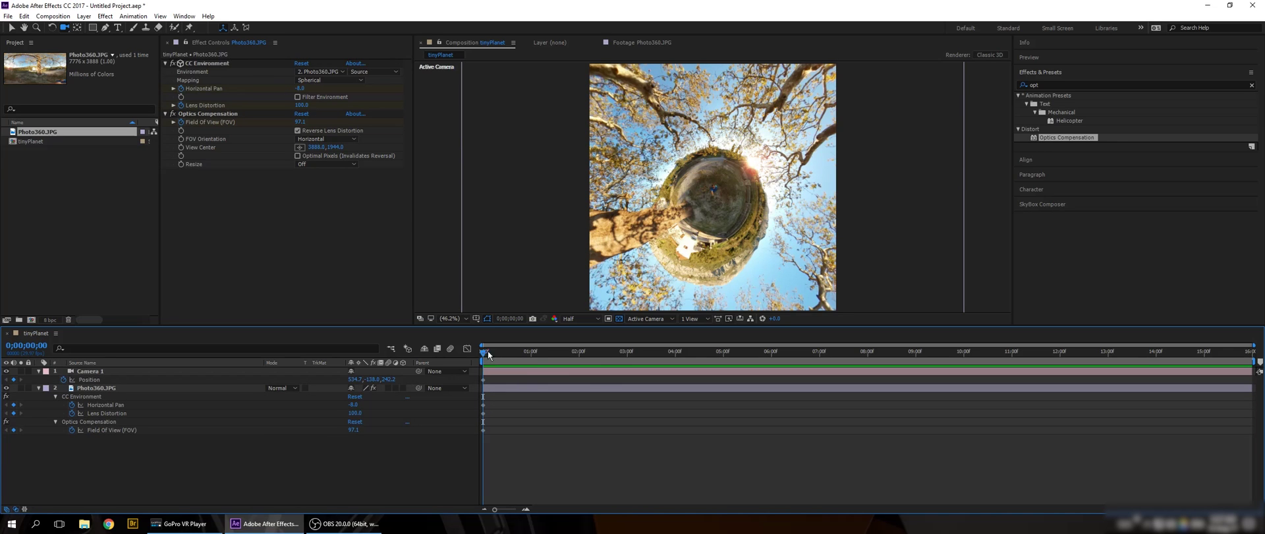
# Step: At 3;00, keyframe a new camera position and Horizontal Pan, then scrub back to check the rotation
pyautogui.moveTo(483, 352); pyautogui.dragTo(627, 352)
pyautogui.moveTo(724, 235); pyautogui.dragTo(696, 93)
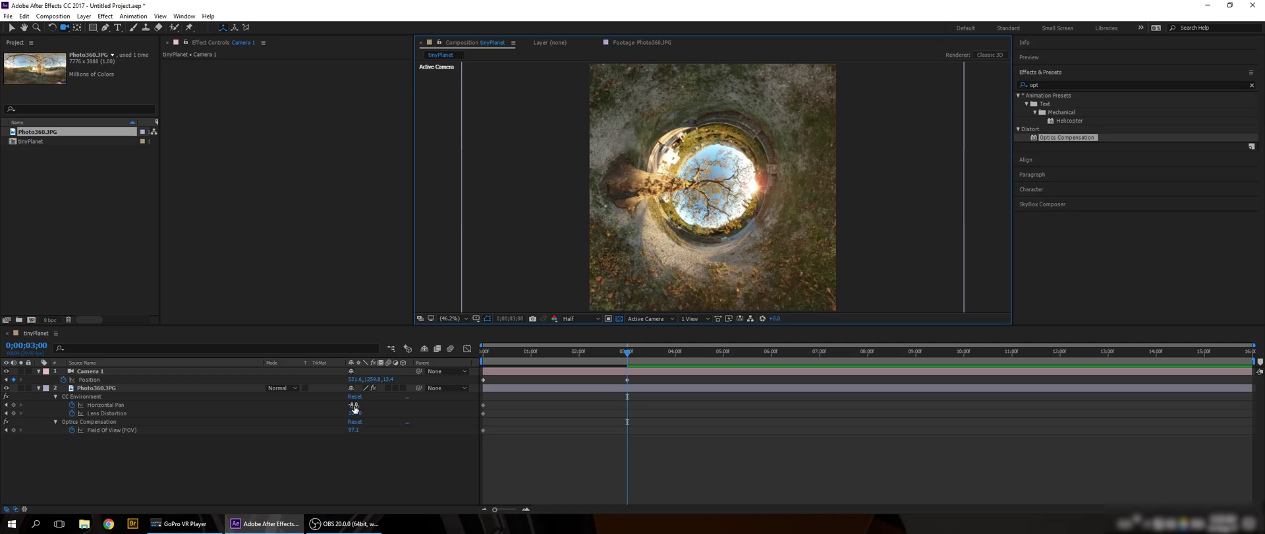
pyautogui.moveTo(354, 405); pyautogui.dragTo(342, 402)
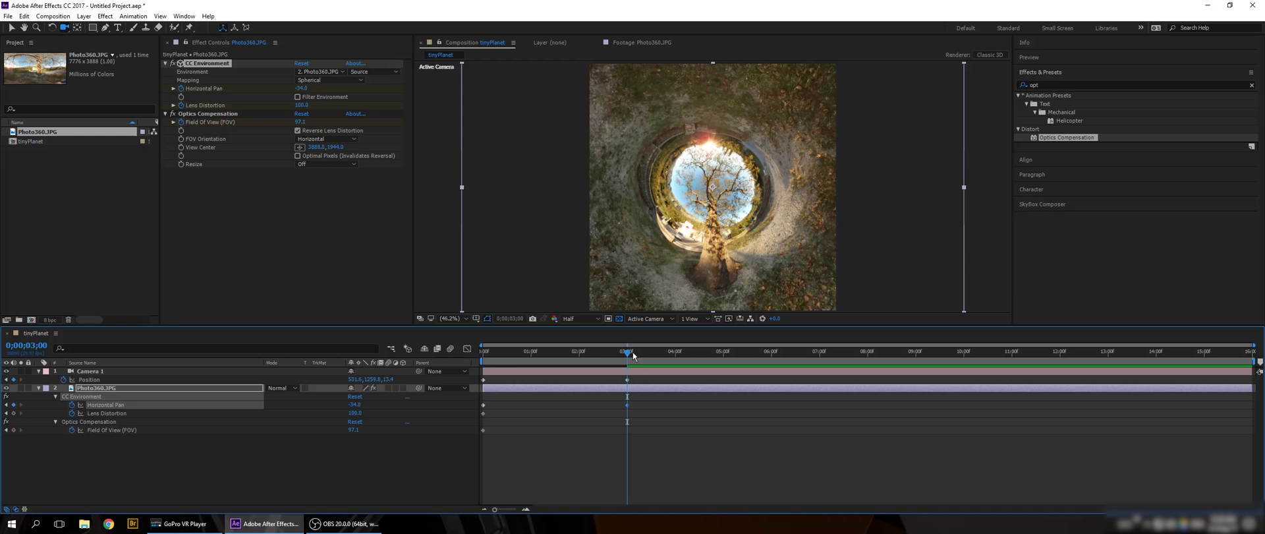
pyautogui.moveTo(625, 353); pyautogui.dragTo(624, 373)
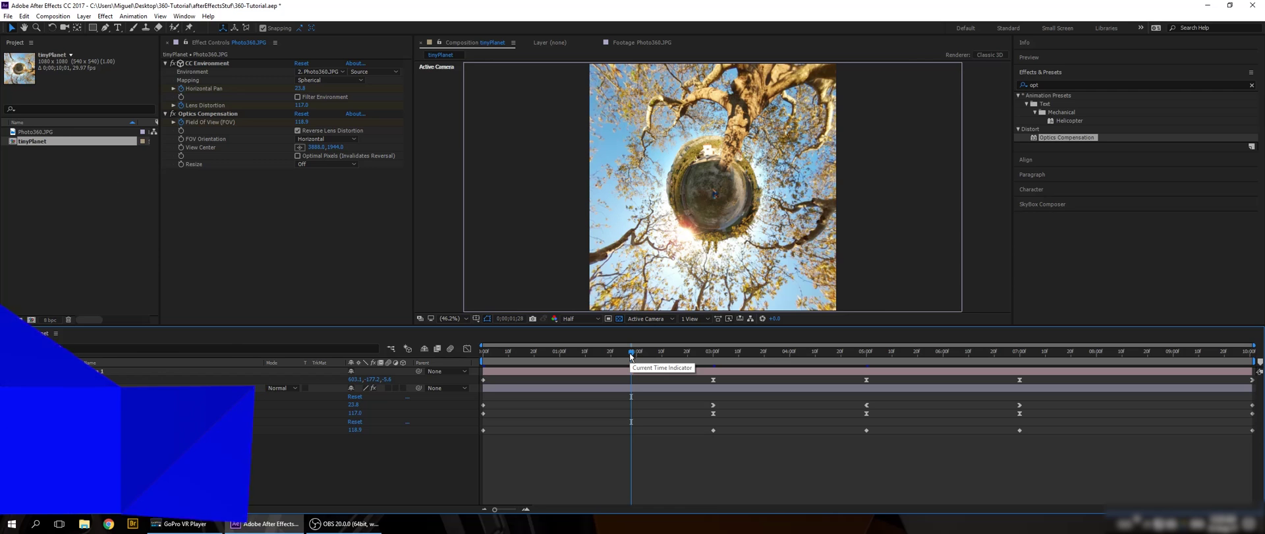
# Step: Play a RAM preview of the tiny-planet animation with Shift+0
pyautogui.hotkey('shift', '0')
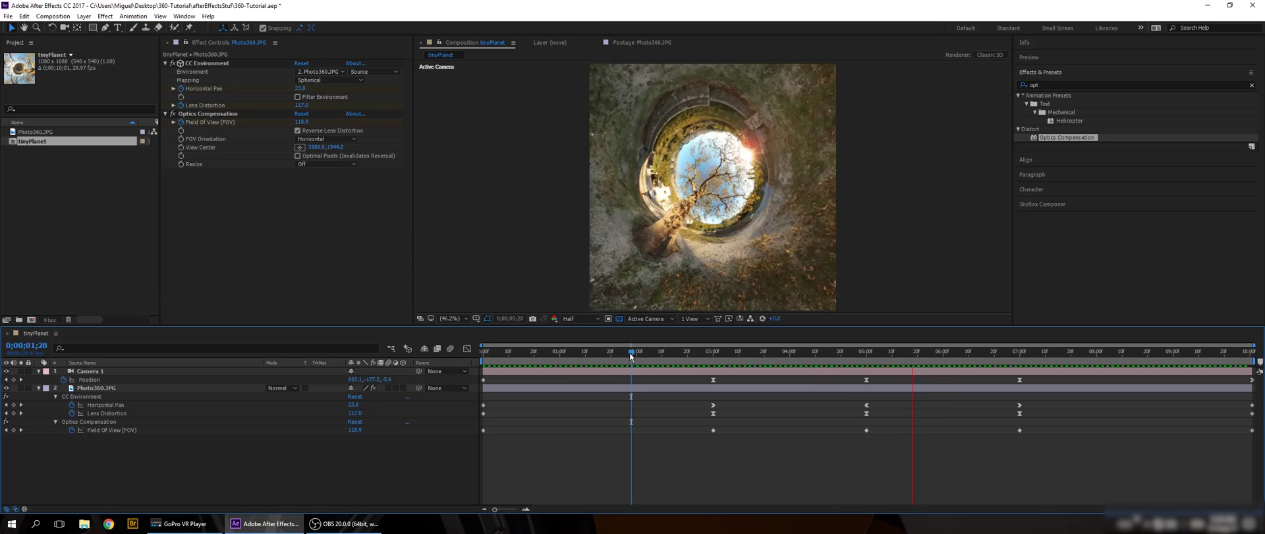
# Step: Stop the preview and apply Easy Ease to the Camera 1 Position keyframe at 3 seconds
pyautogui.click(692, 352)
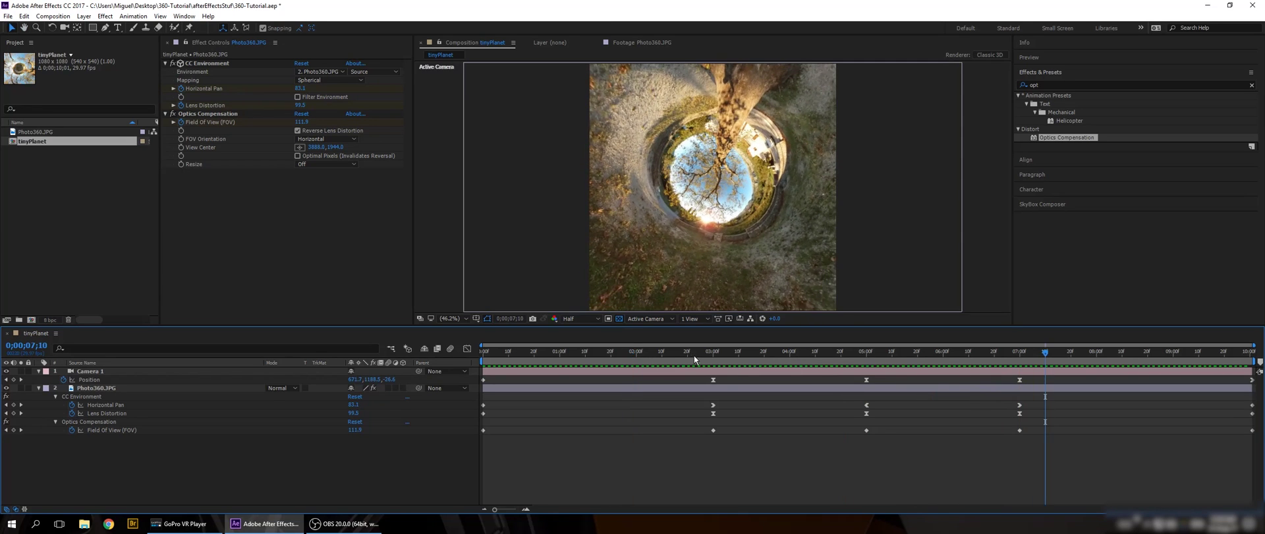
pyautogui.moveTo(690, 349); pyautogui.dragTo(696, 466)
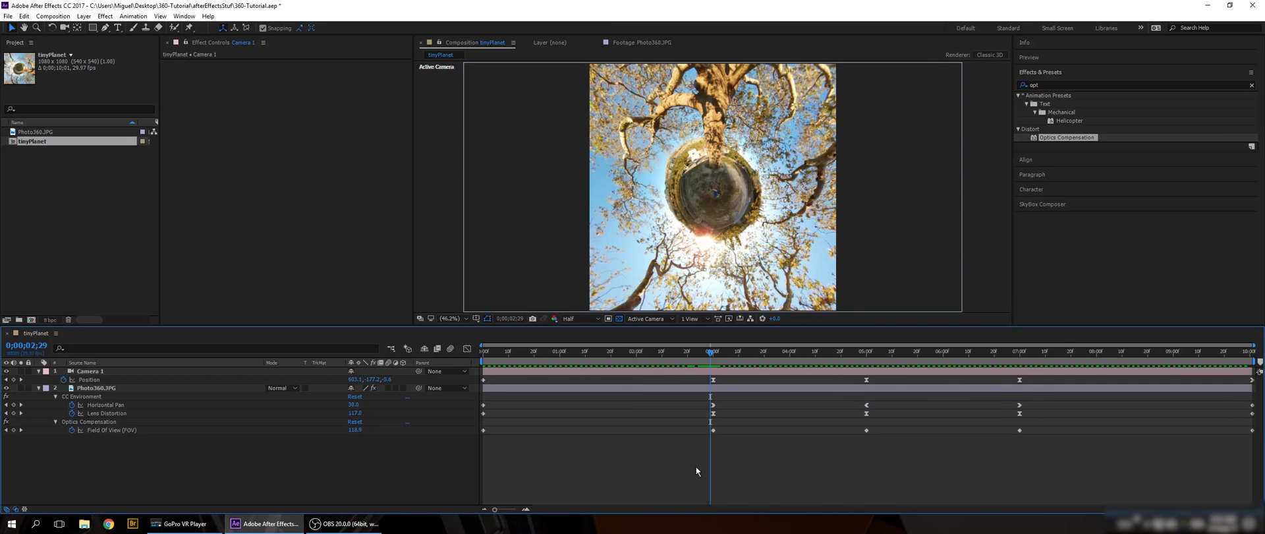
pyautogui.rightClick(712, 380)
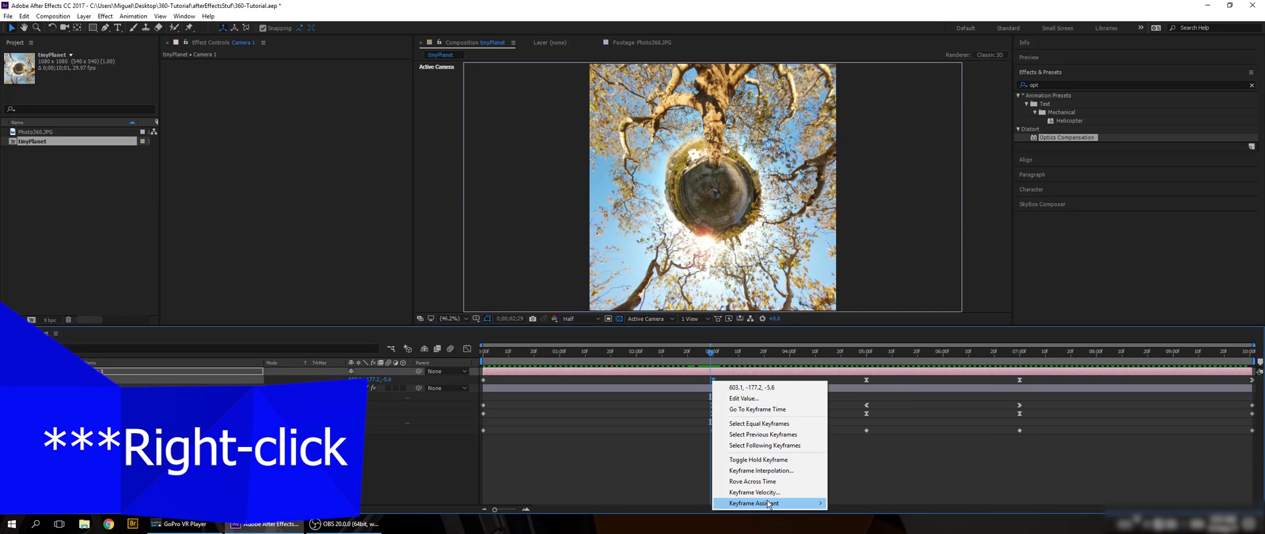
pyautogui.moveTo(795, 503)
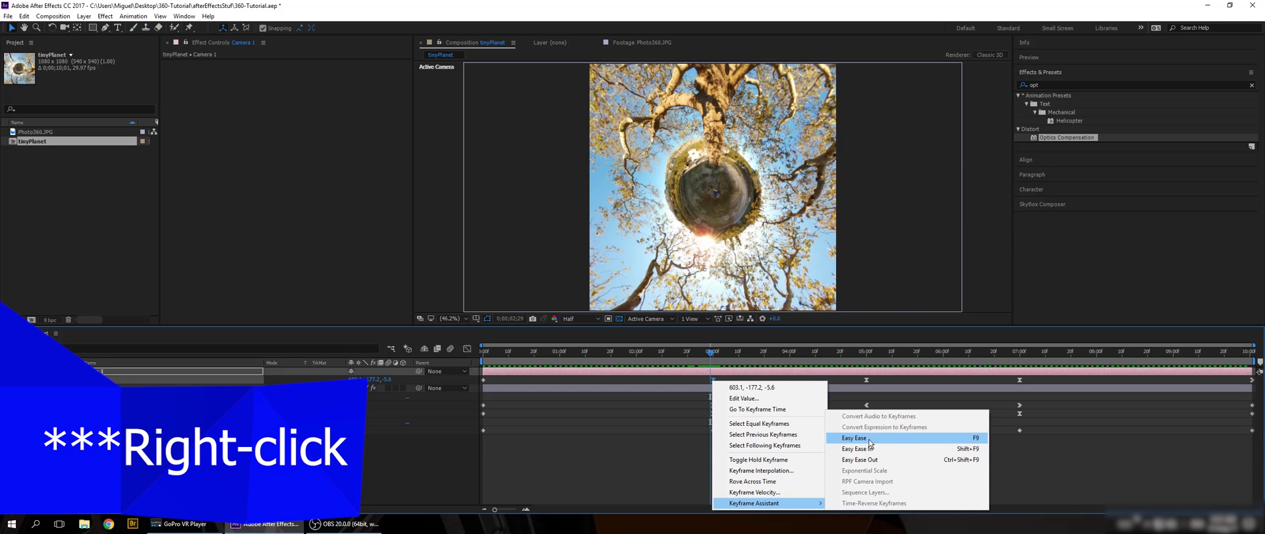
pyautogui.click(669, 440)
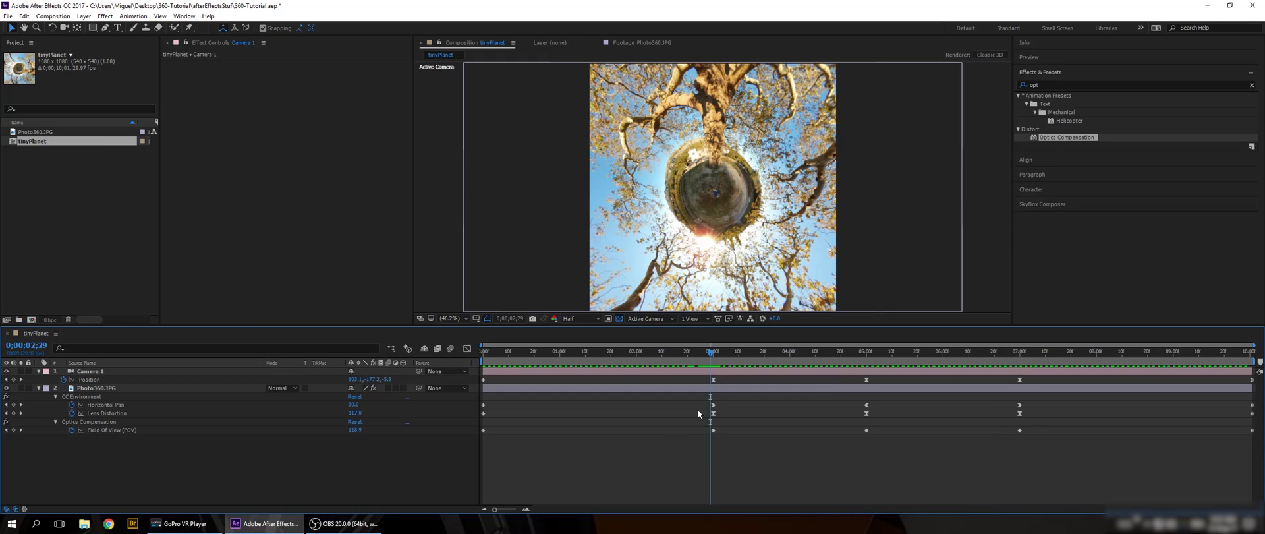
pyautogui.click(713, 379)
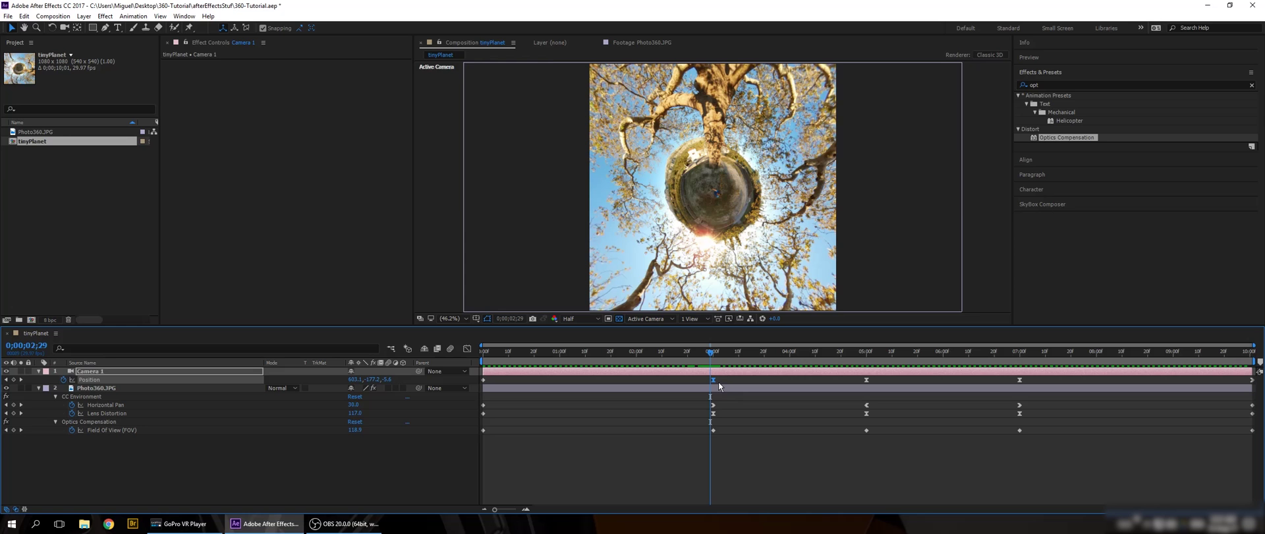
pyautogui.moveTo(711, 352); pyautogui.dragTo(702, 375)
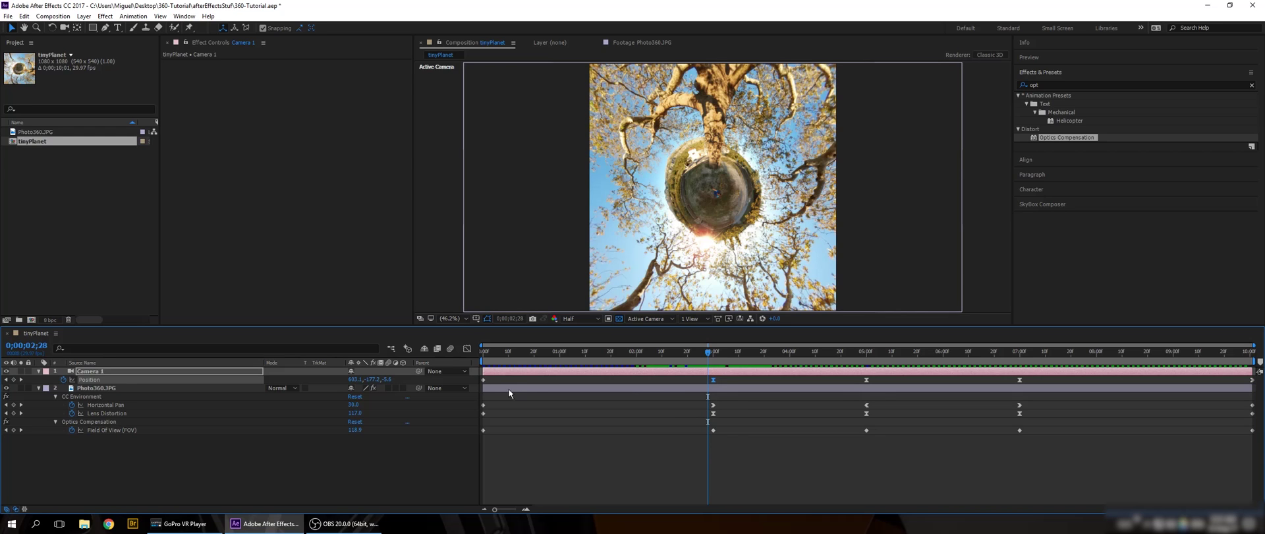
# Step: Check Camera 1's eased speed curve in the Graph Editor's speed graph, then return to the layer view
pyautogui.click(468, 348)
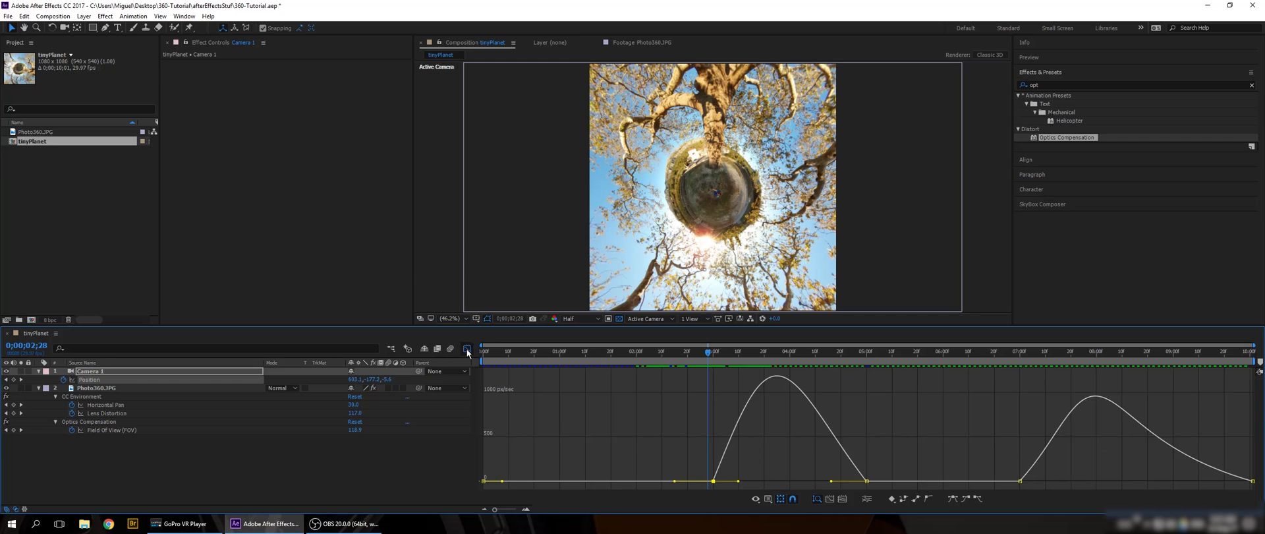
pyautogui.click(768, 498)
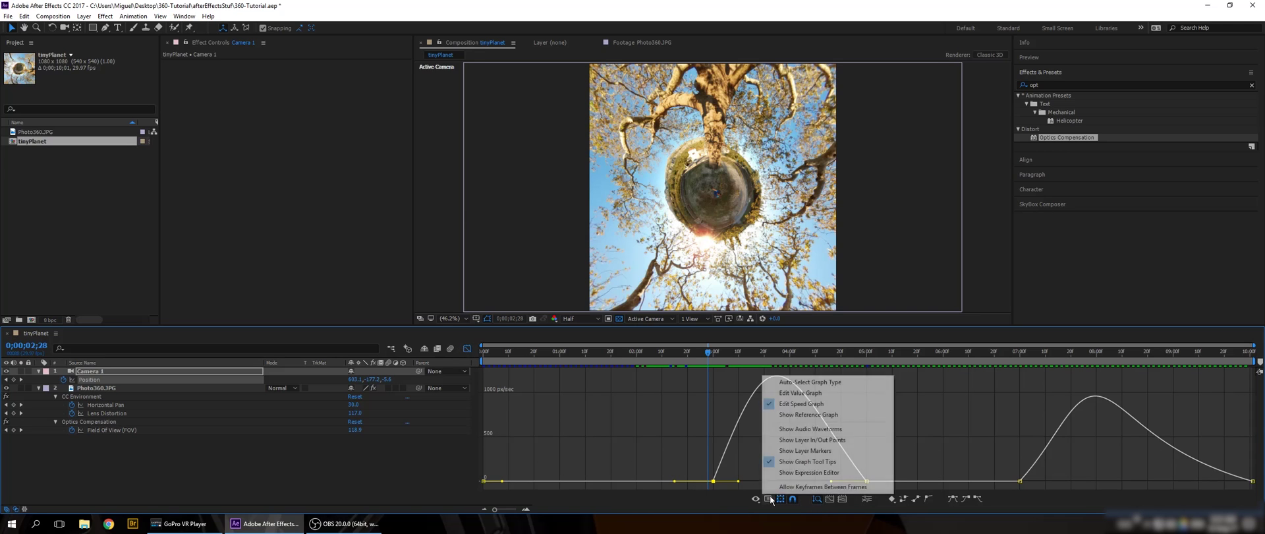
pyautogui.click(626, 412)
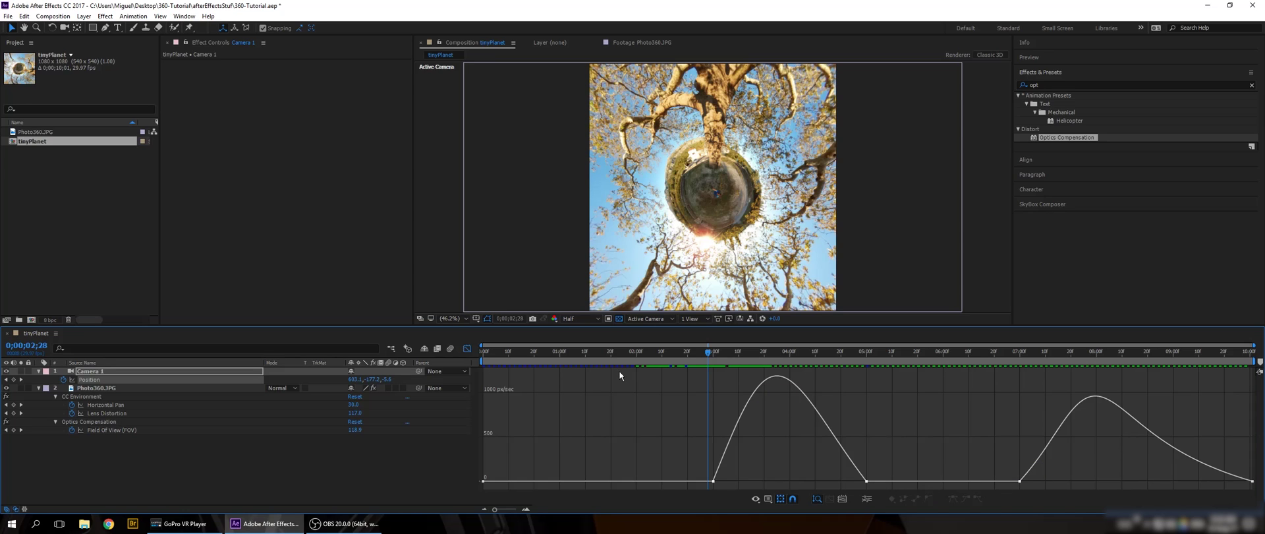
pyautogui.click(467, 348)
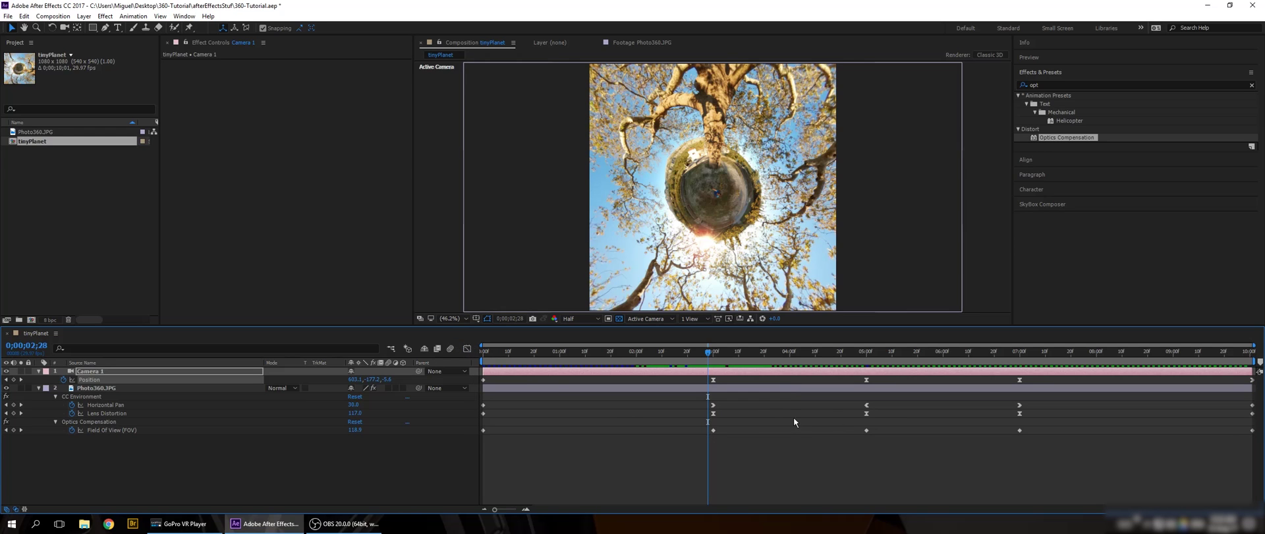
pyautogui.click(783, 451)
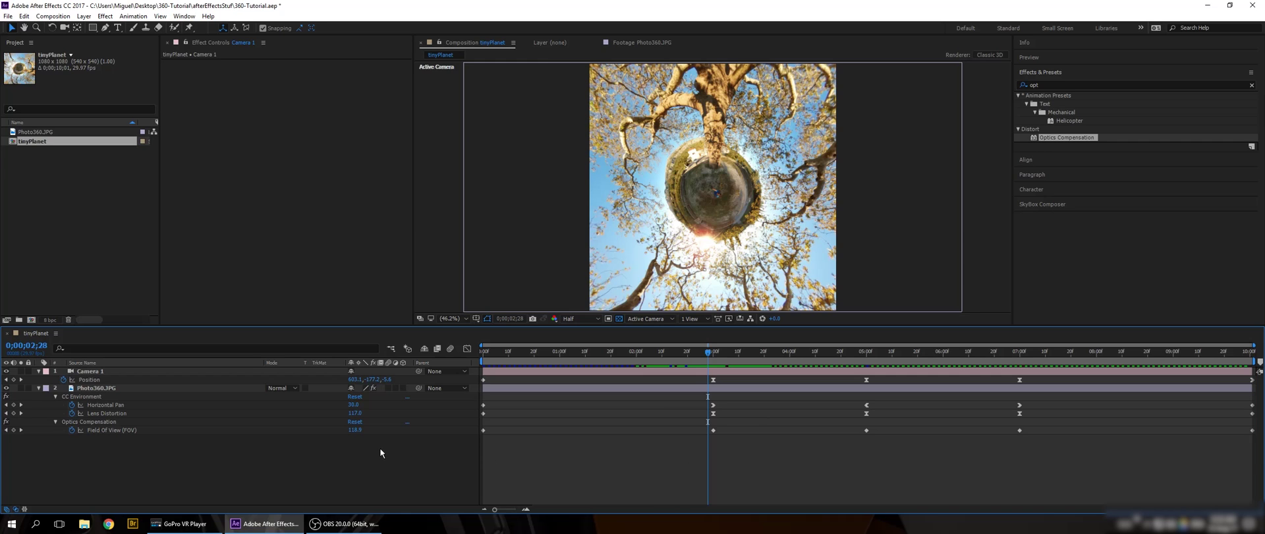
# Step: Enable the composition's Motion Blur master switch and preview the eased animation from the start
pyautogui.click(174, 389)
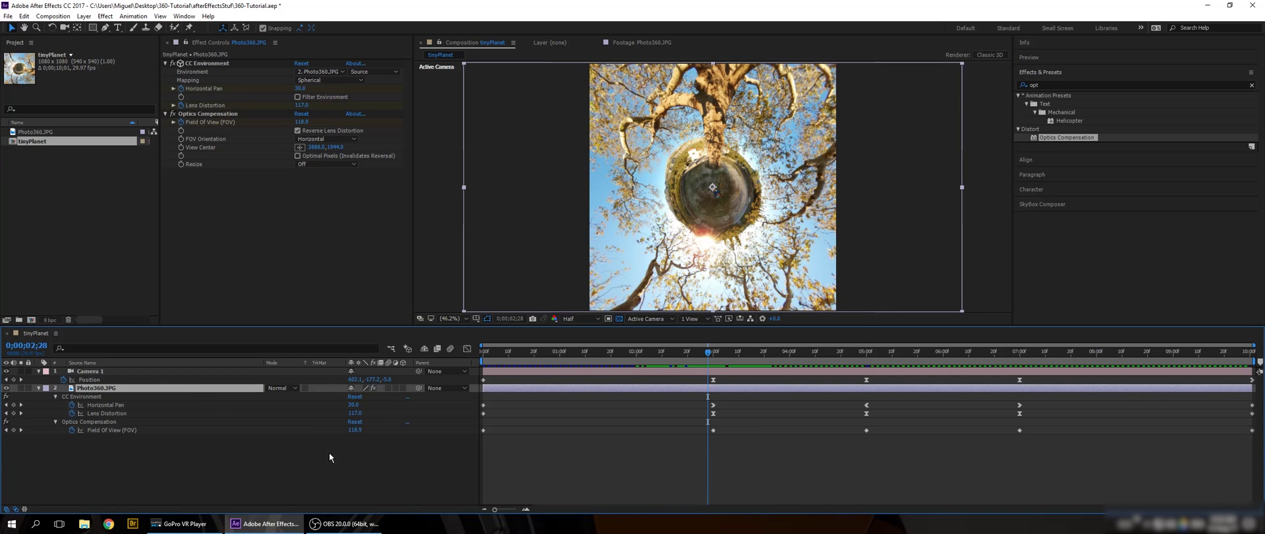
pyautogui.click(388, 388)
pyautogui.click(388, 388)
pyautogui.click(451, 350)
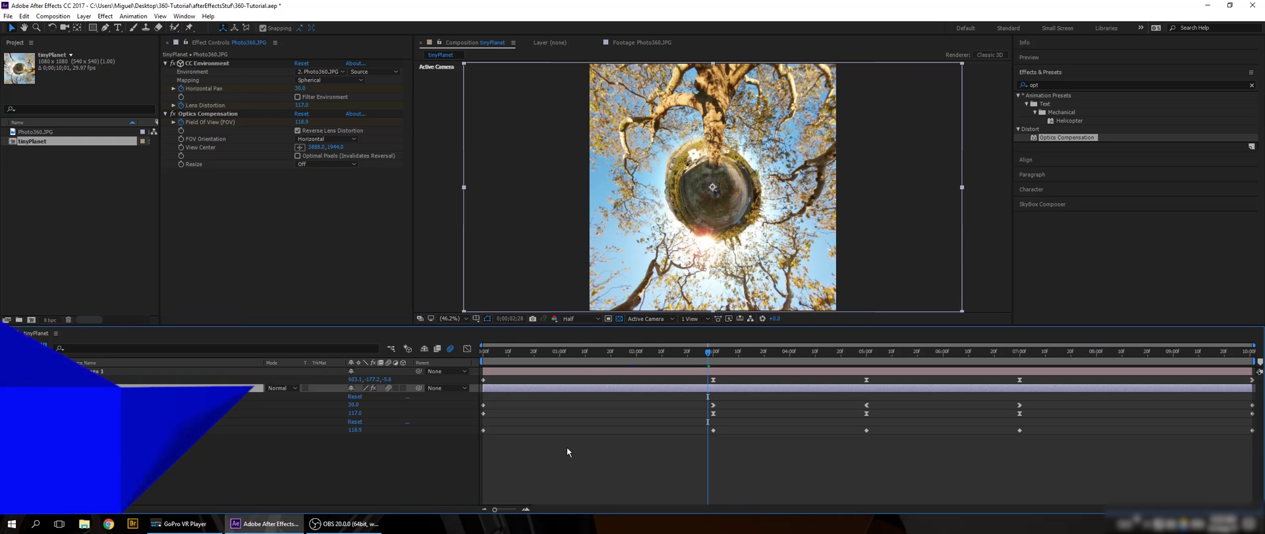
pyautogui.press('space')
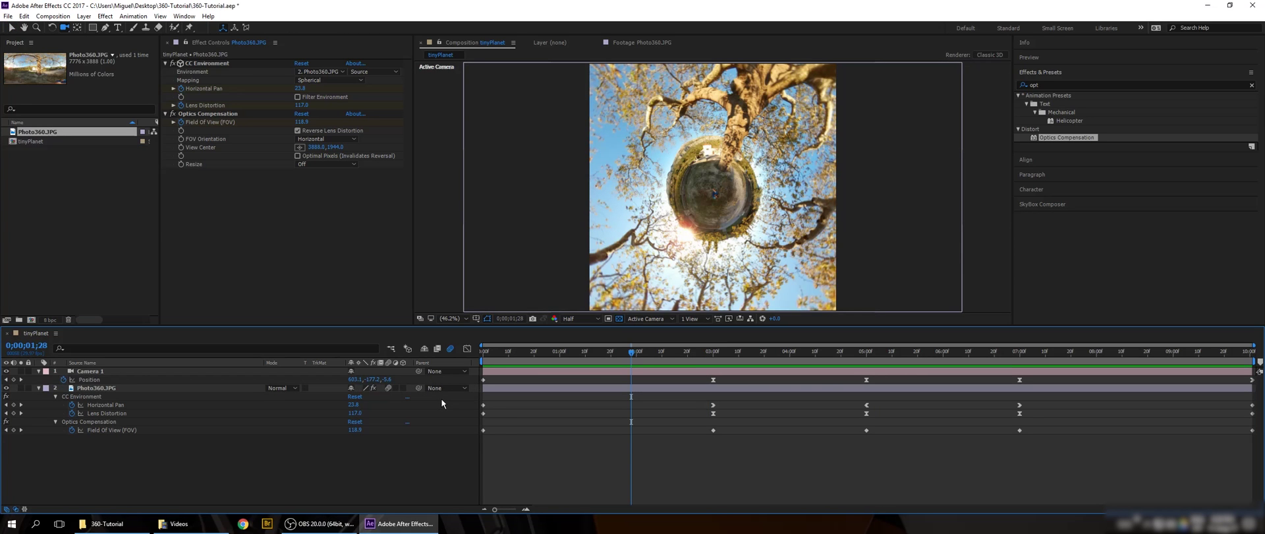
# Step: Add the tinyPlanet composition to the Adobe Media Encoder queue via File > Export
pyautogui.click(8, 16)
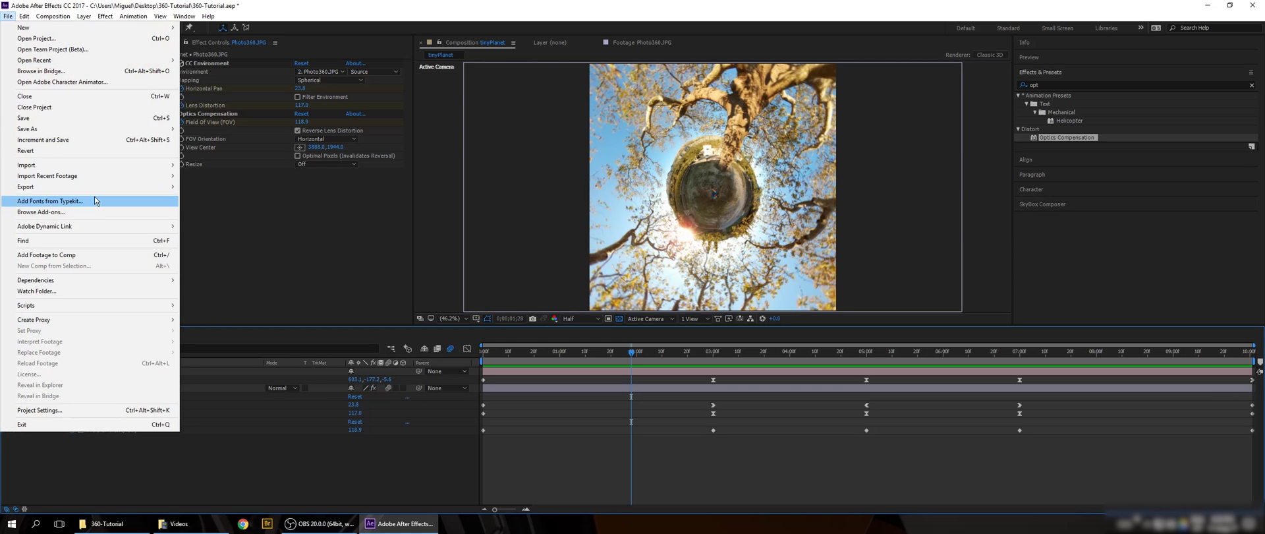
pyautogui.moveTo(93, 187)
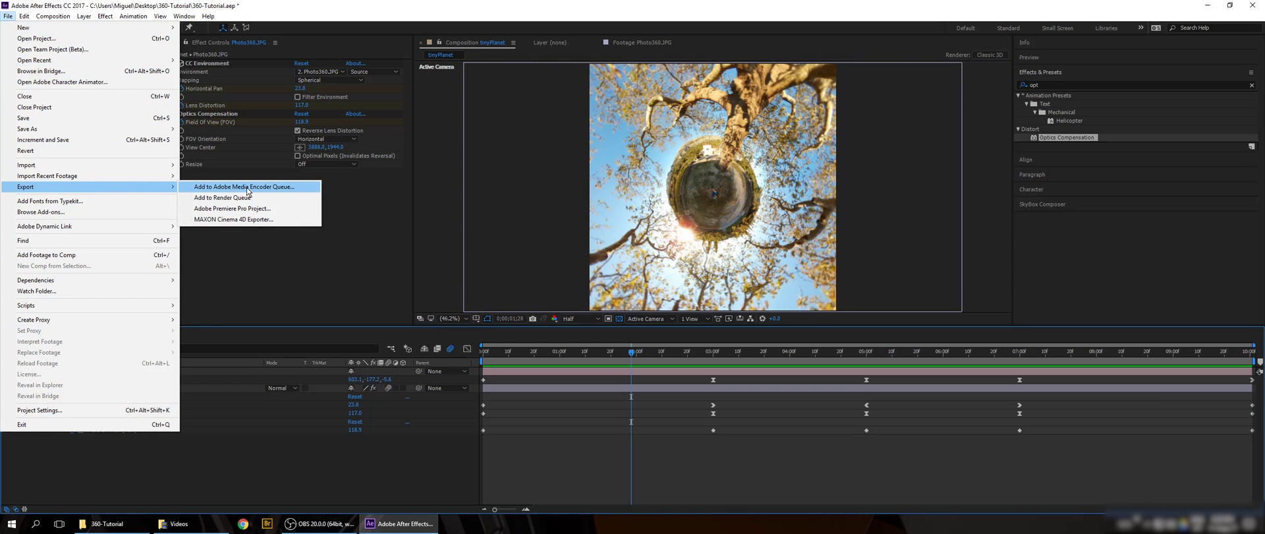
pyautogui.click(245, 187)
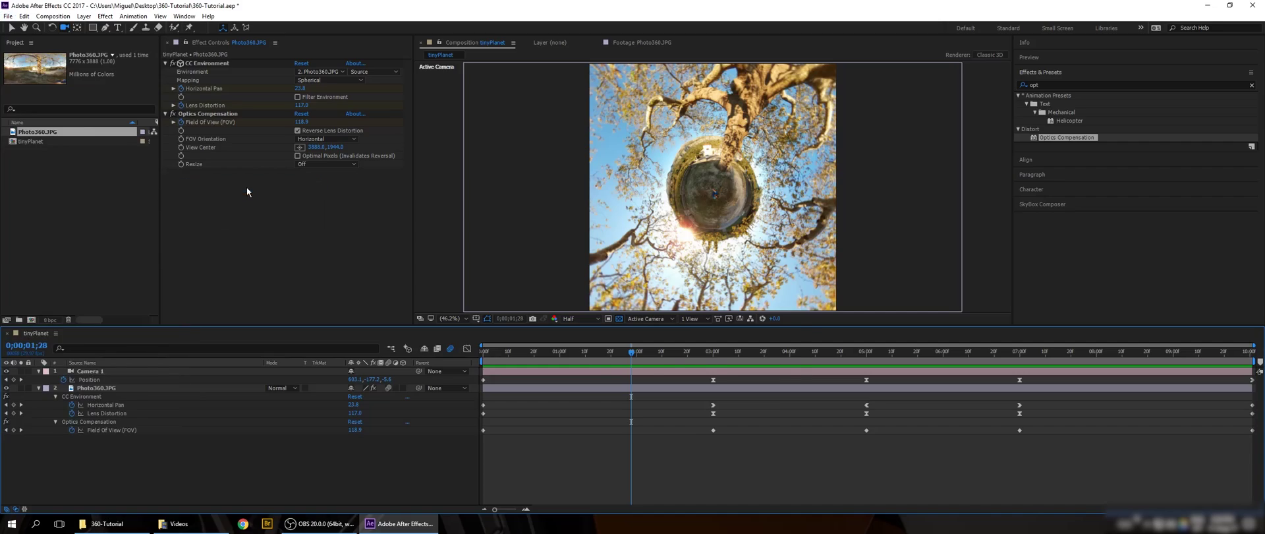